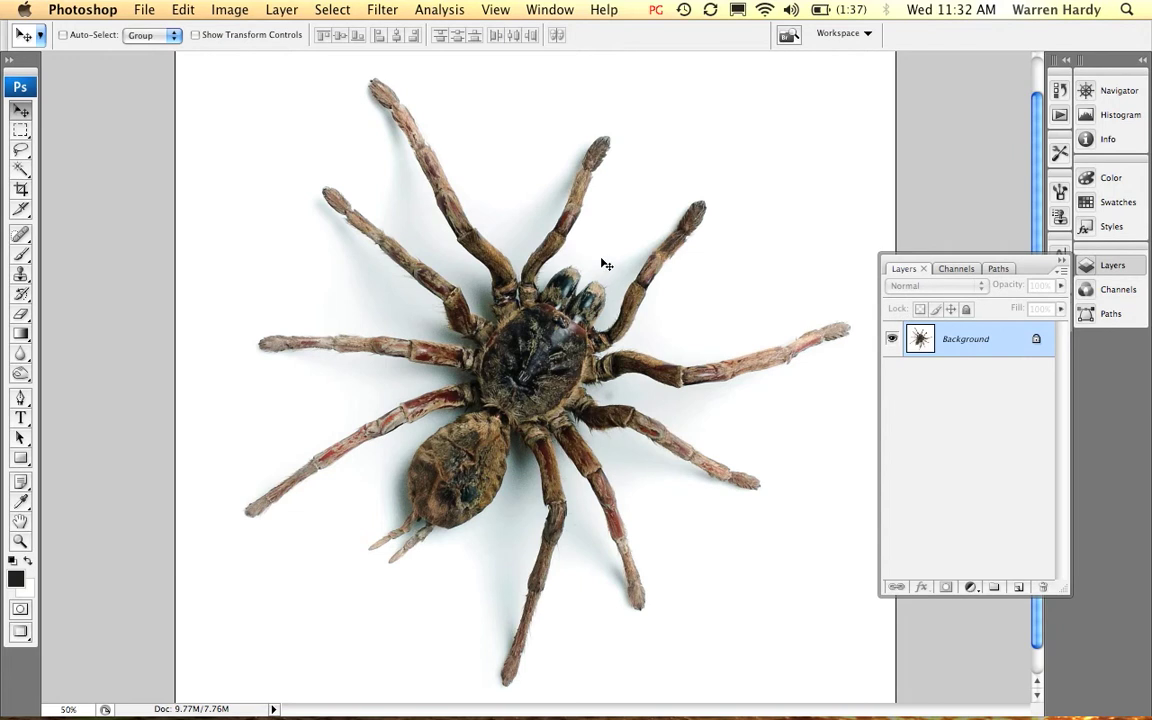
Zoom and pan around the tarantula to inspect its soft cast shadow, finishing at 100% zoom
key("super+equal")
key("super+equal")
key("super+minus")
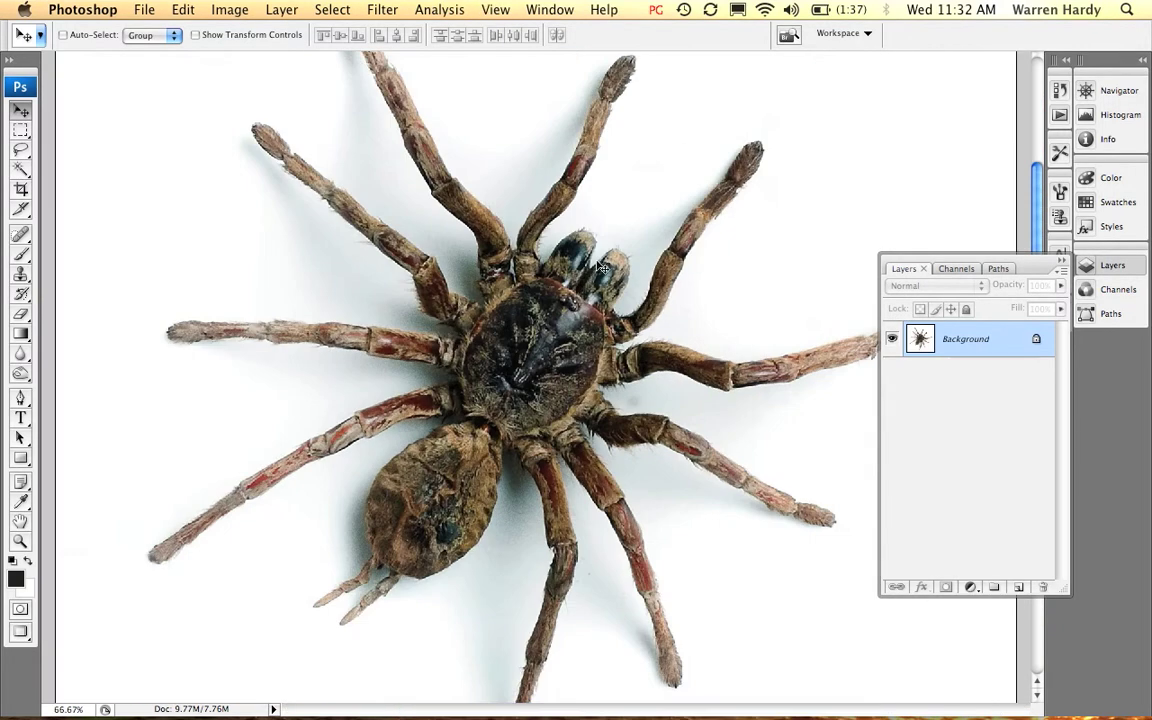
left_click_drag(440, 302, 538, 436)
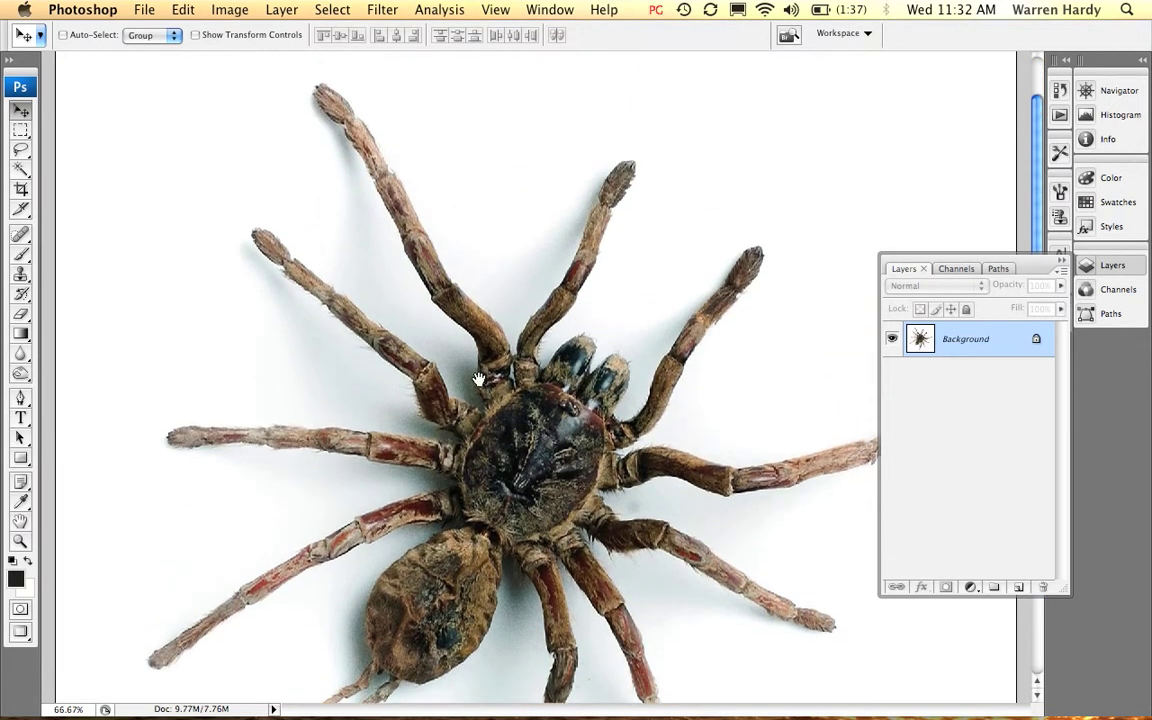
scroll(505, 355, "down", 3)
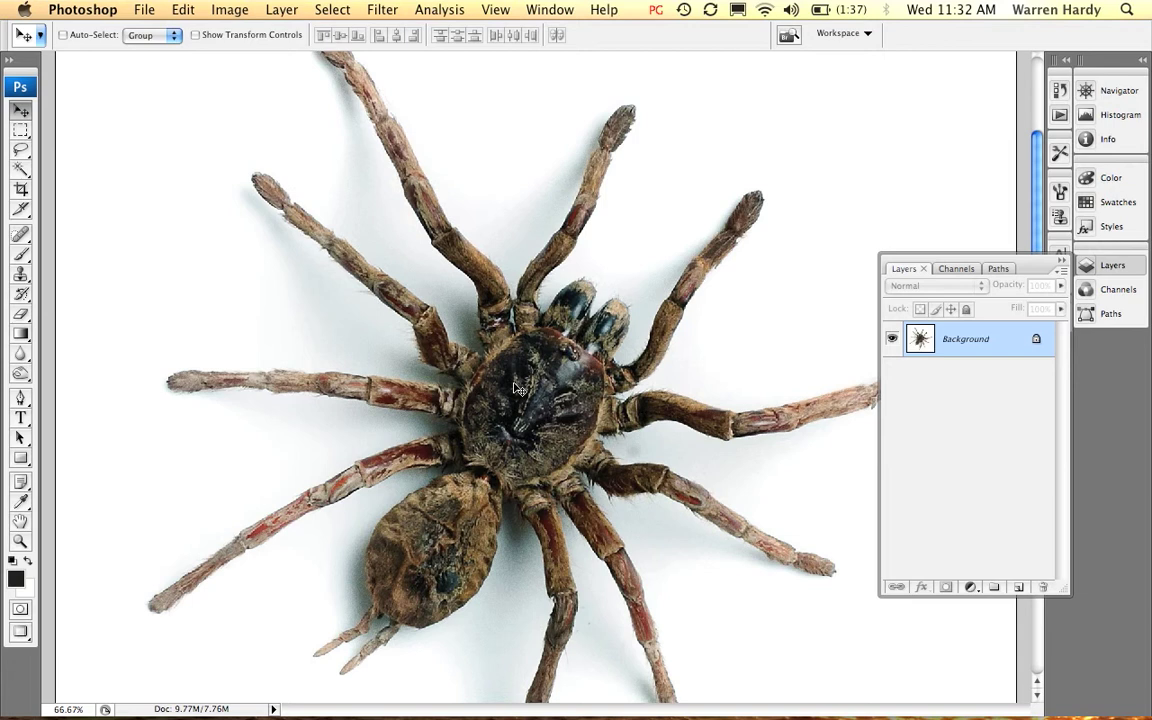
key("super+minus")
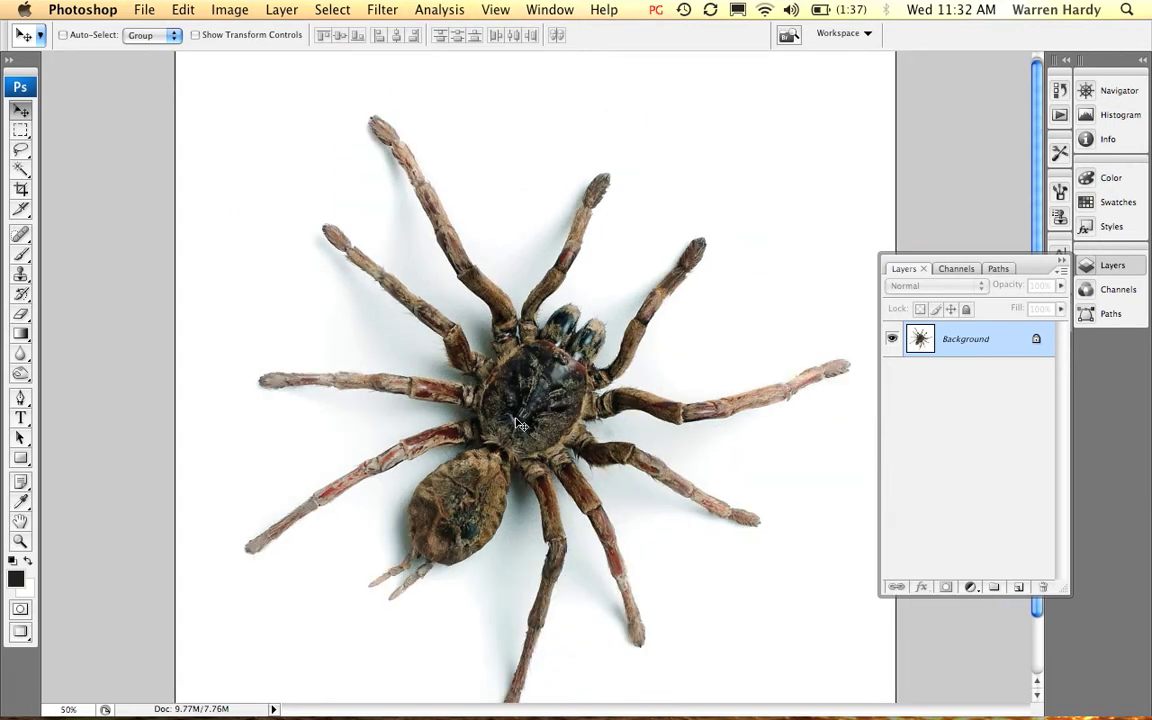
key("super+plus")
key("super+plus")
key("super+minus")
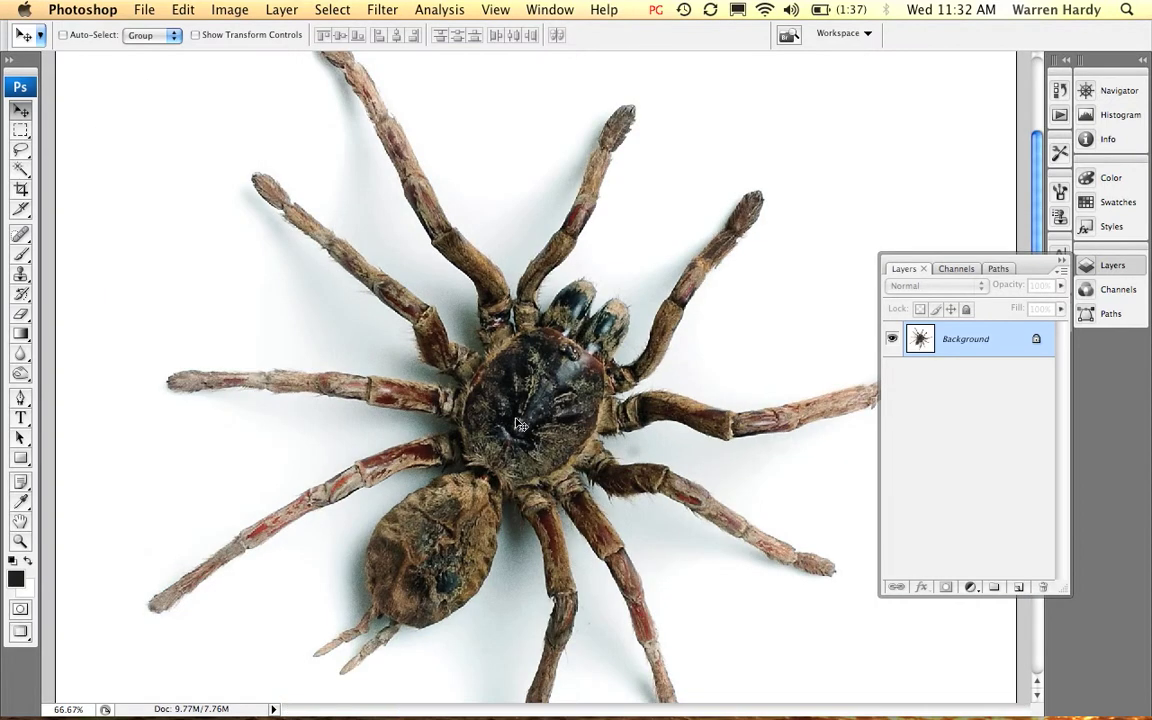
key("super+minus")
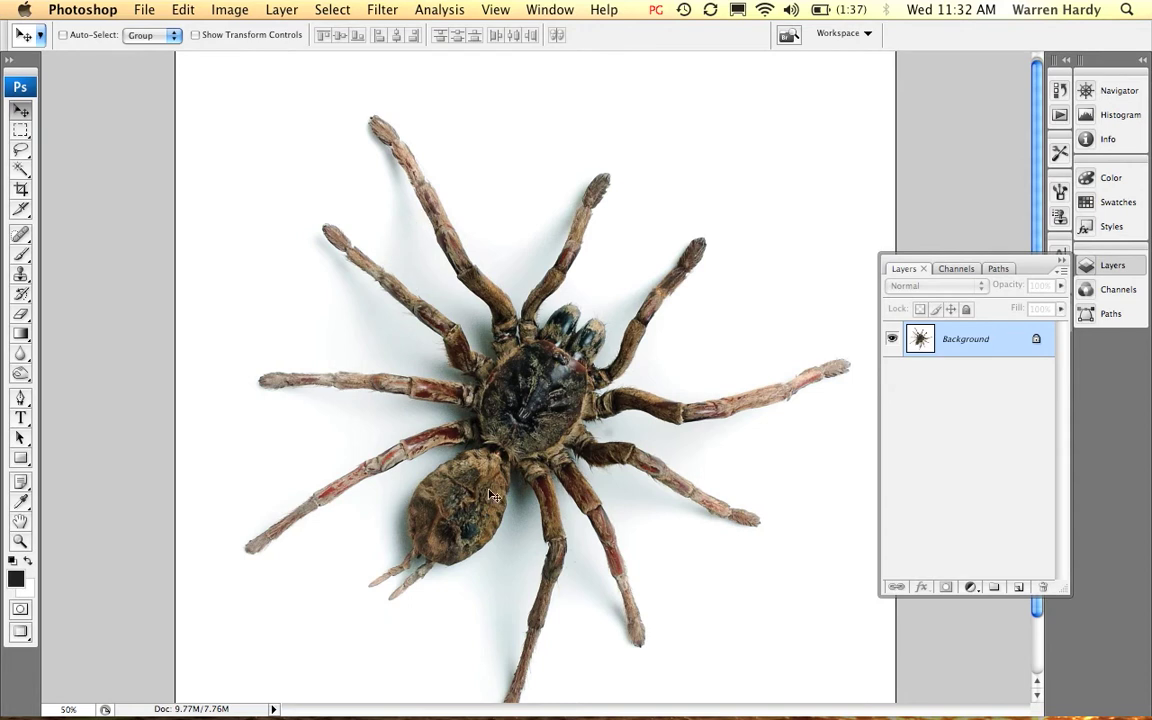
key("super+plus")
key("super+plus")
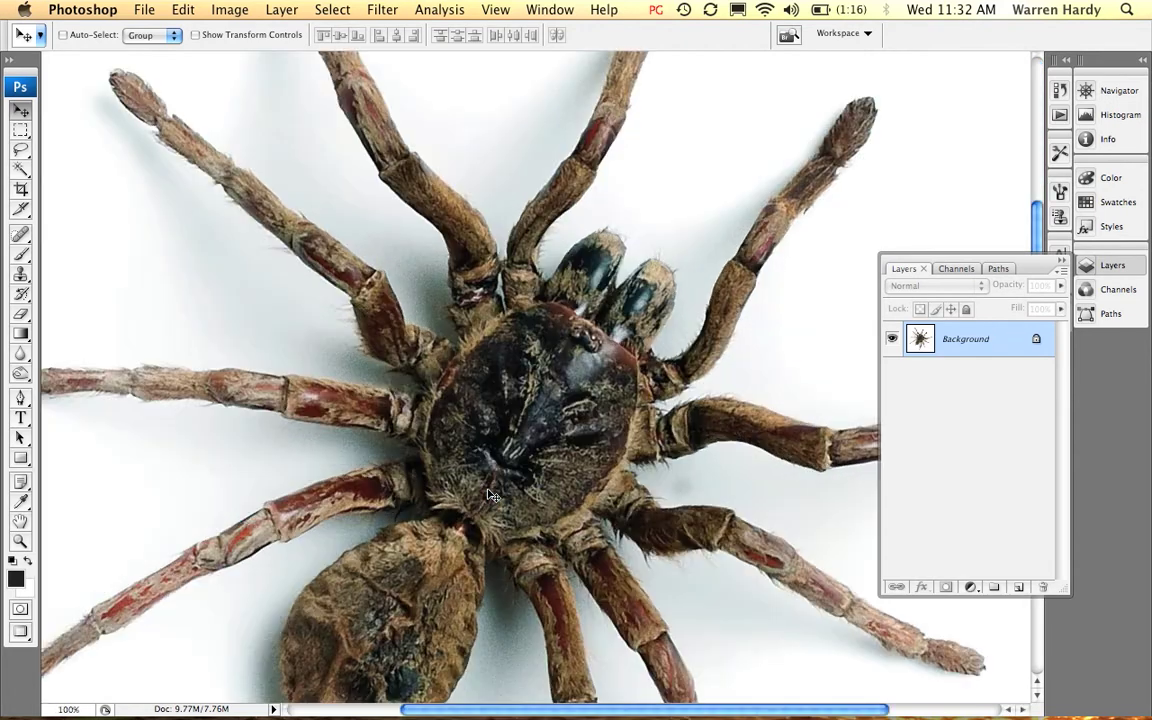
left_click_drag(472, 348, 548, 396)
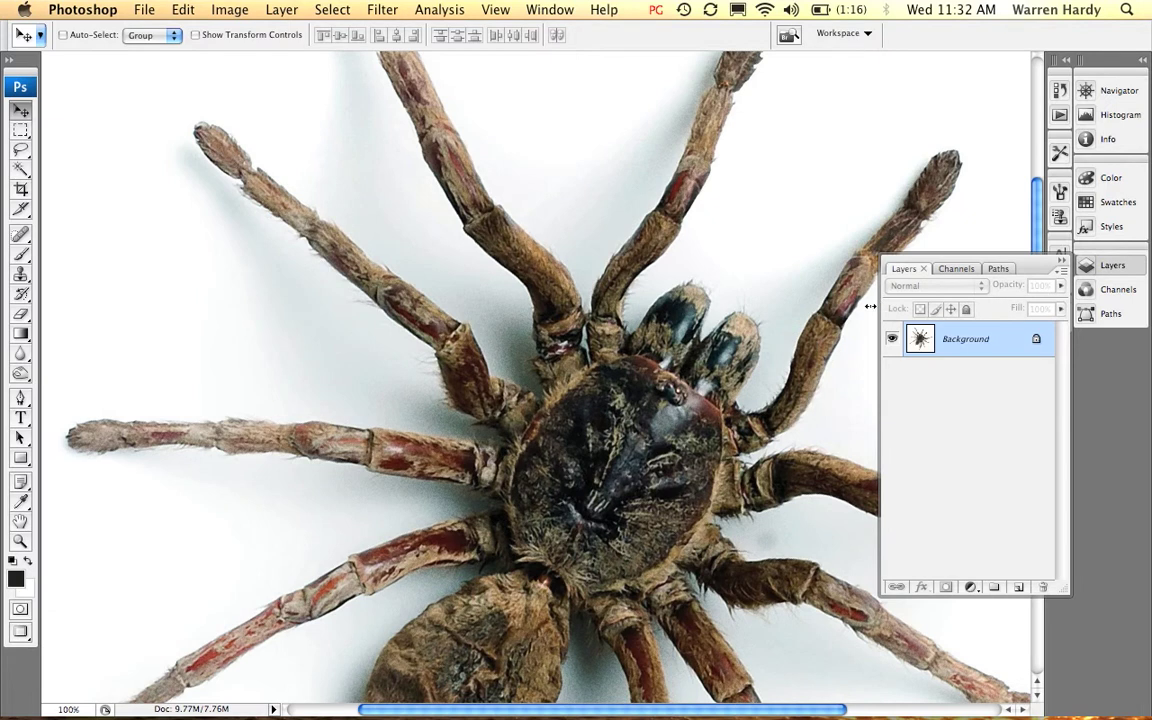
View the Cyan, Magenta, Yellow and Black channels one by one, zooming out on Black
left_click(957, 270)
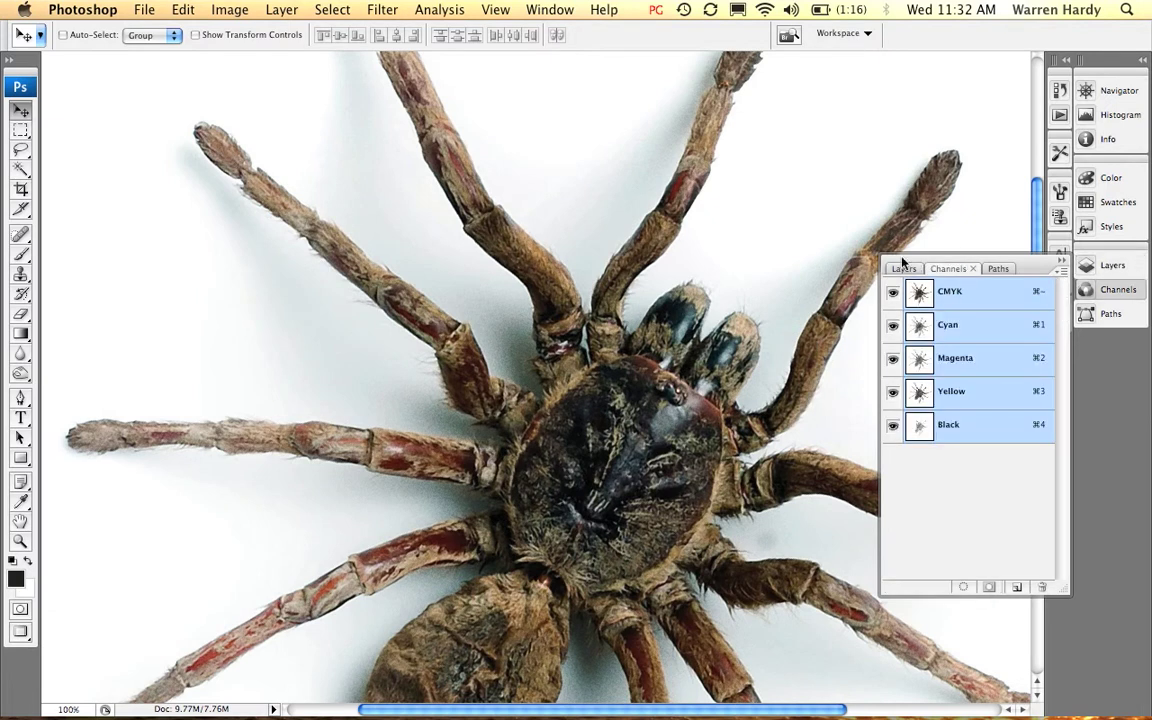
left_click(953, 328)
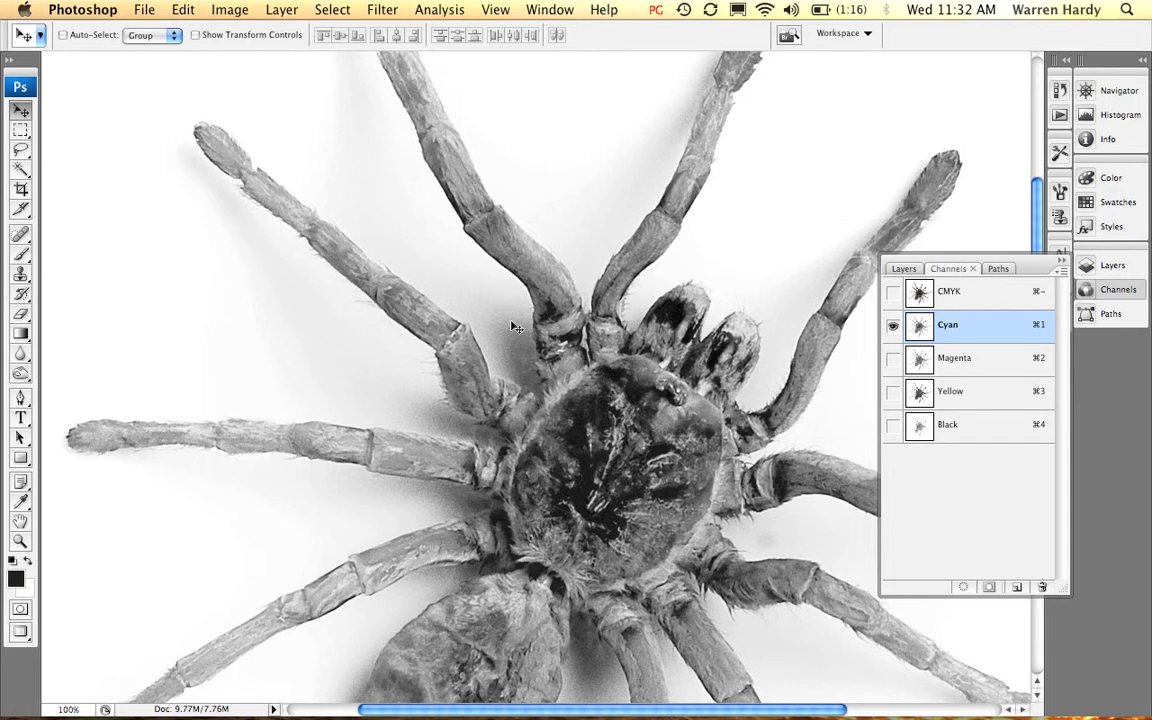
left_click(963, 362)
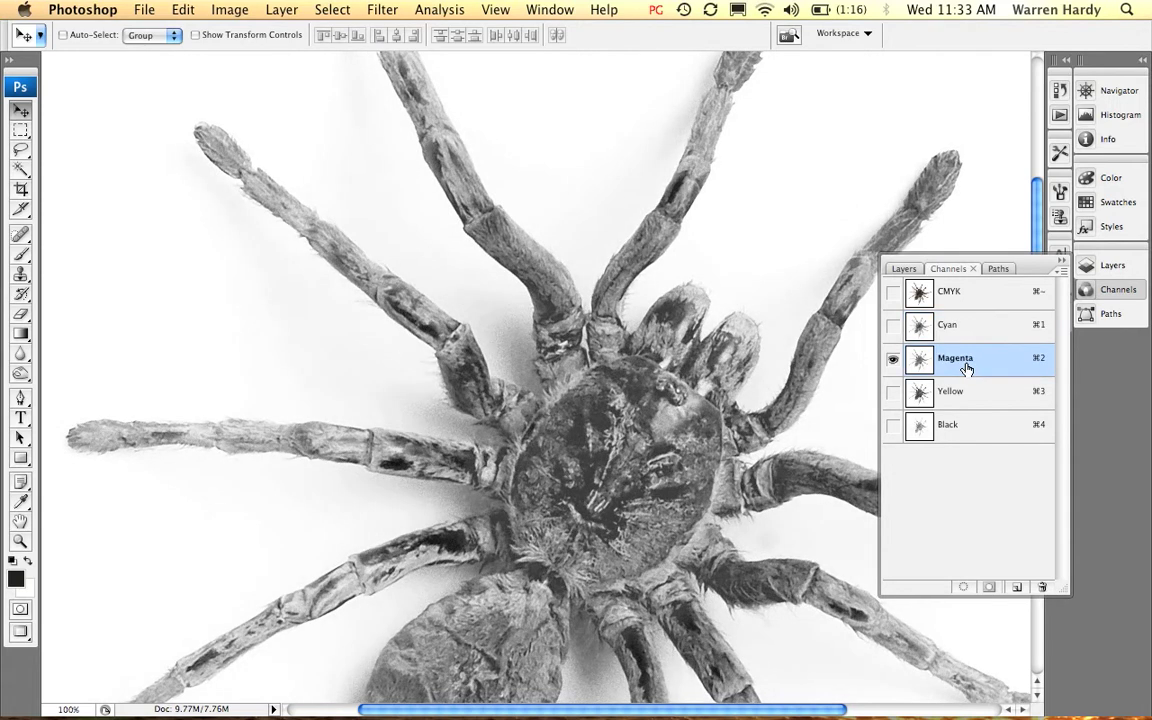
left_click(945, 394)
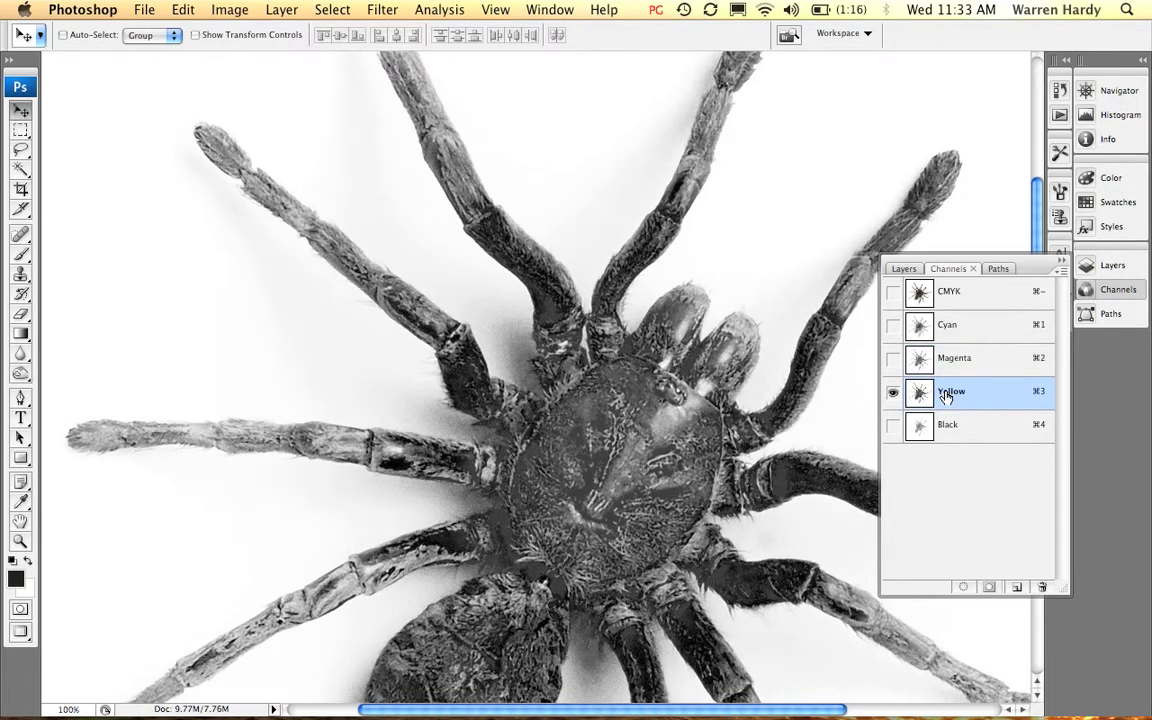
left_click(970, 428)
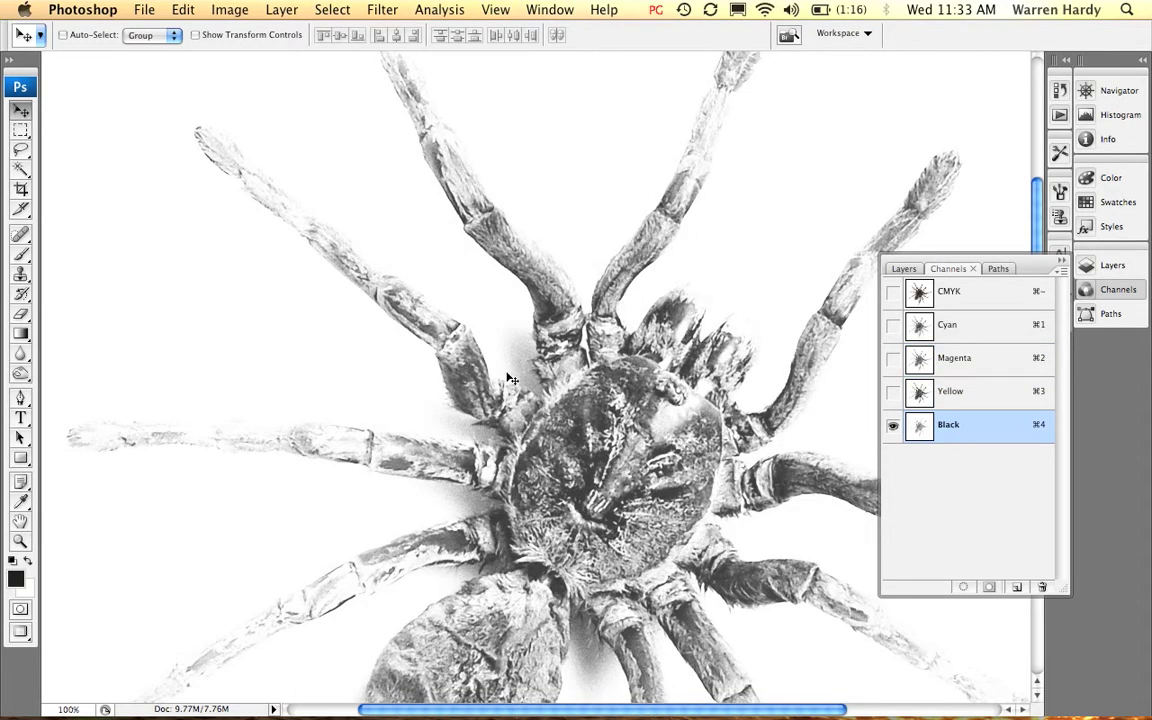
key("super+minus")
key("super+minus")
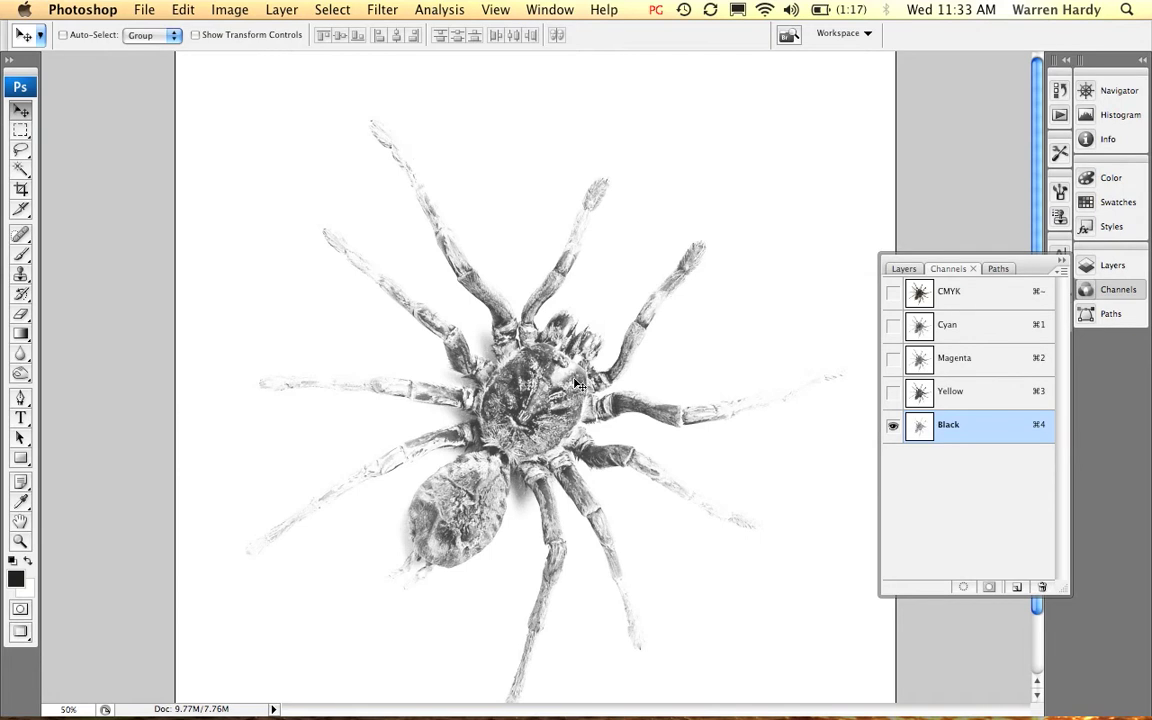
Recheck the Cyan channel, then return to the full CMYK composite
left_click(950, 325)
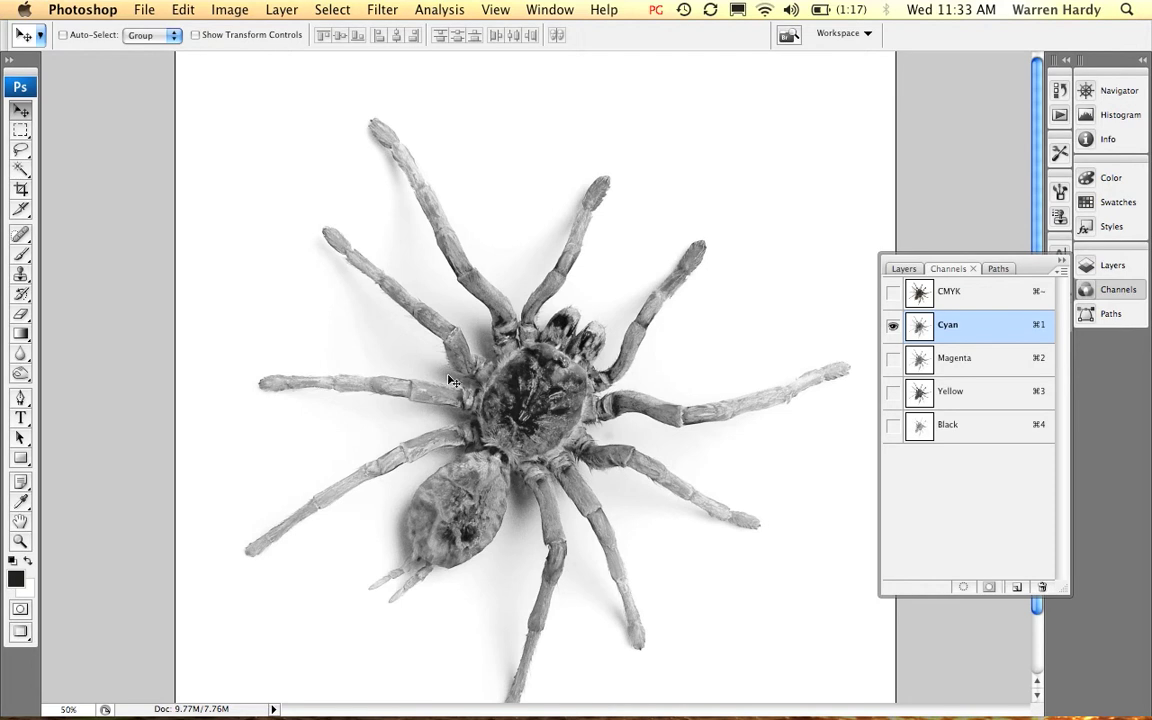
left_click(963, 302)
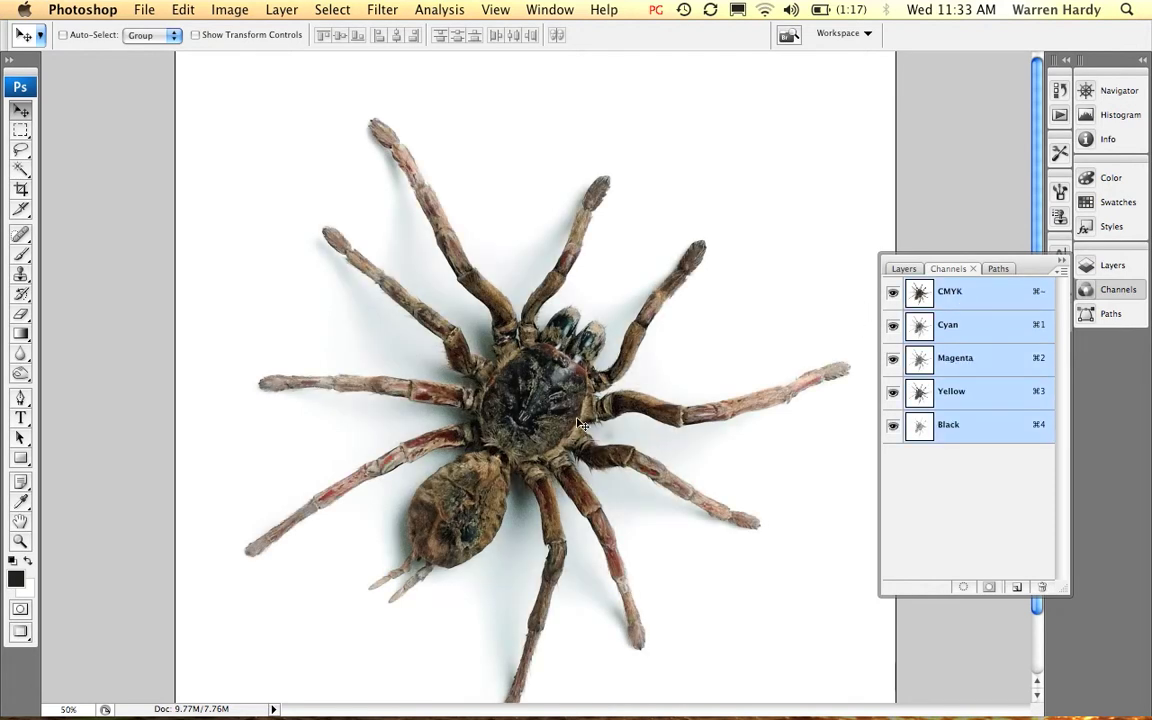
scroll(550, 418, "down", 3)
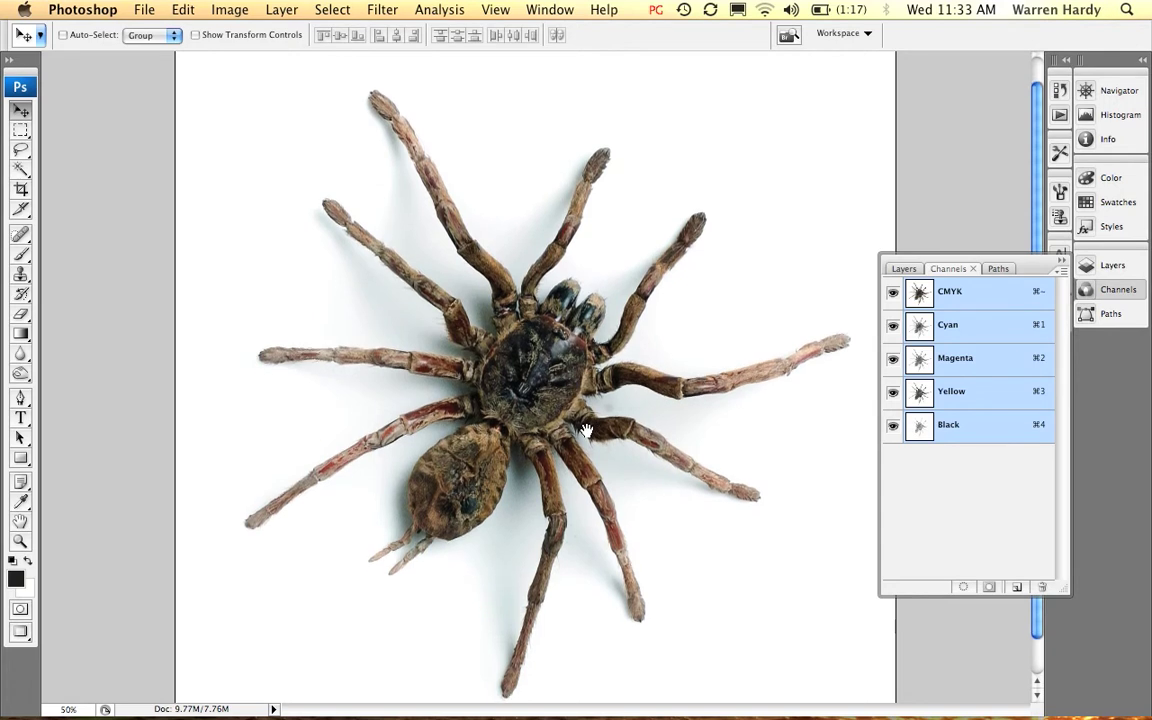
scroll(590, 435, "down", 1)
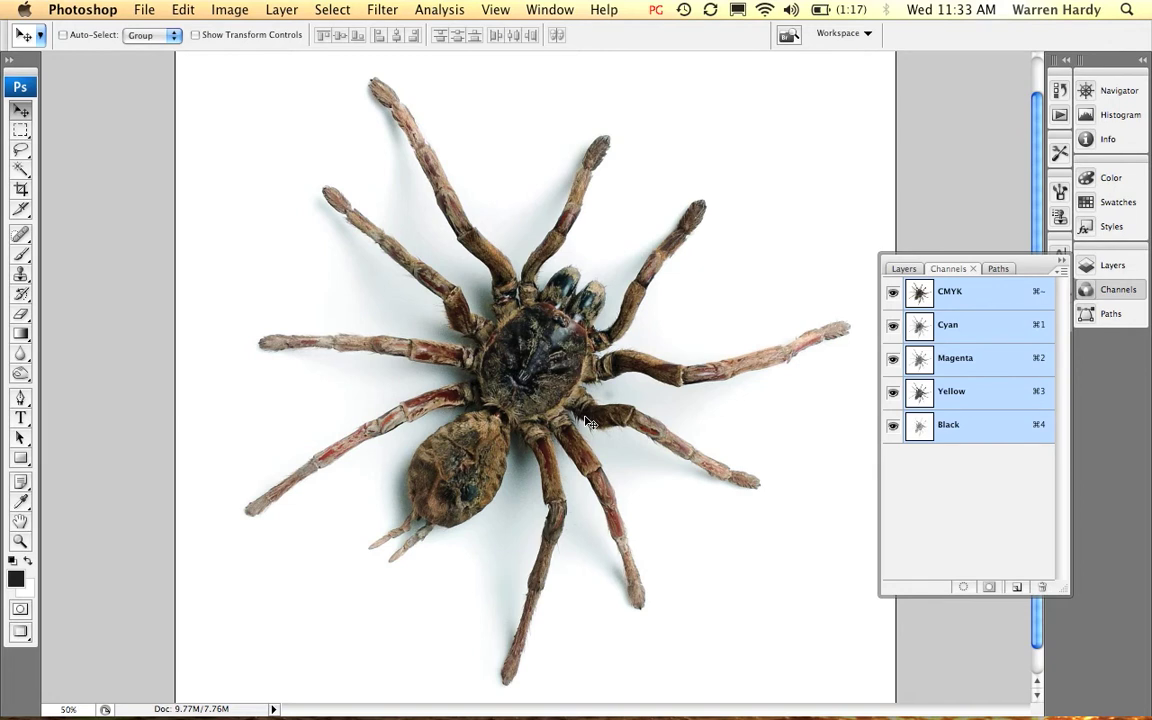
Convert the Background into an editable layer named 'Spider'
left_click(911, 271)
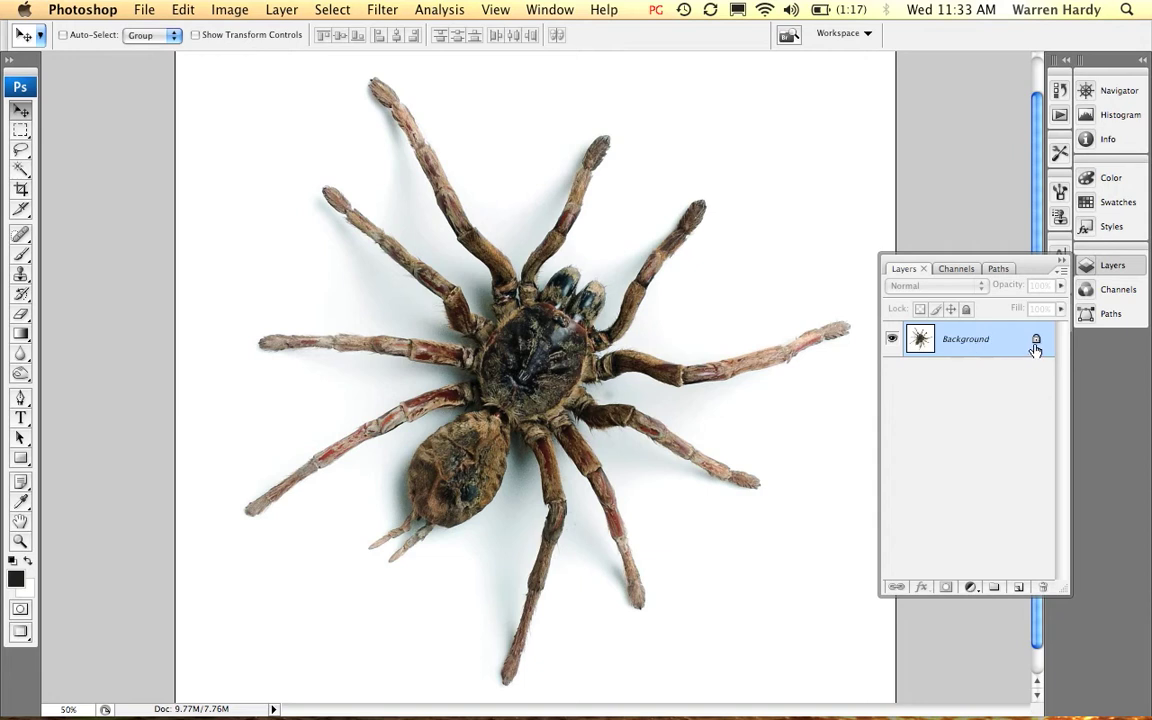
double_click(952, 344)
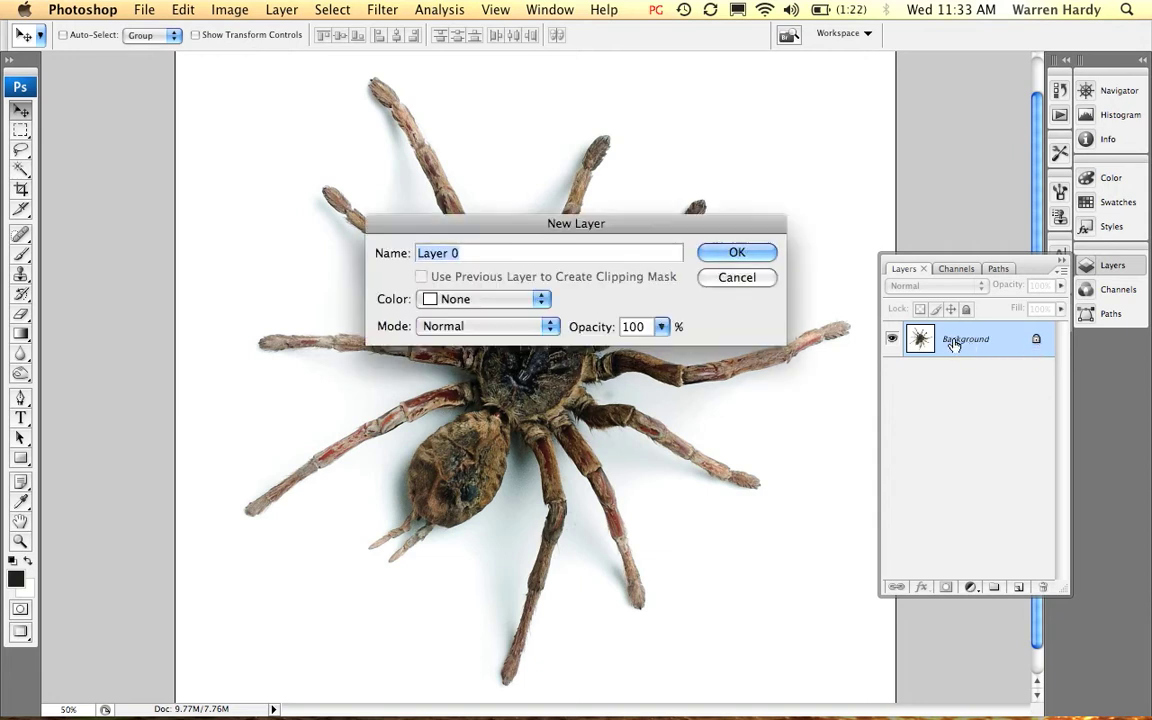
type("Spider")
key("Return")
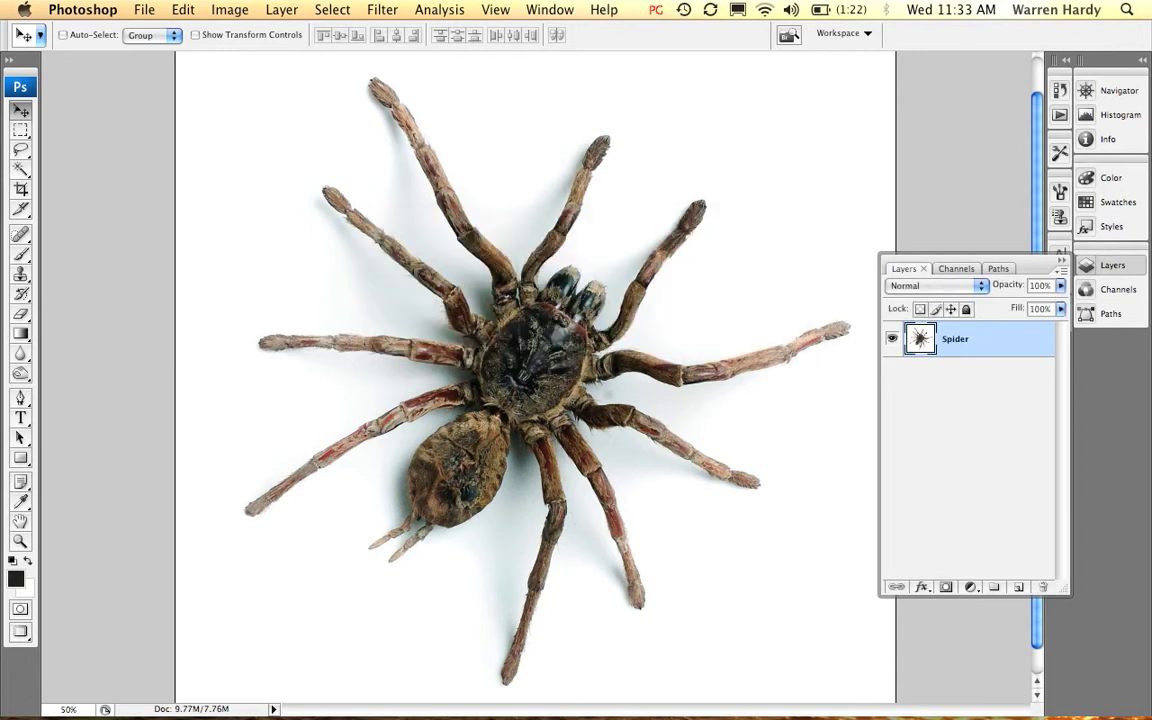
left_click(957, 366)
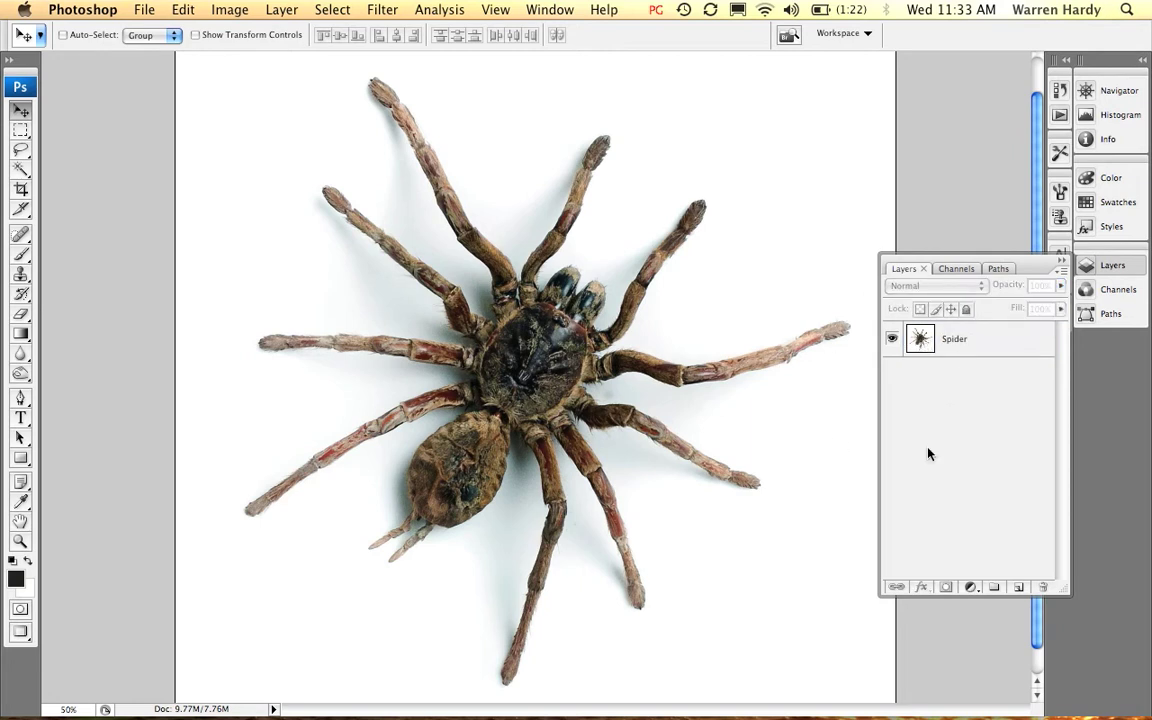
Add a new empty layer named 'Shadow' and move it below Spider
left_click(1017, 590)
double_click(950, 340)
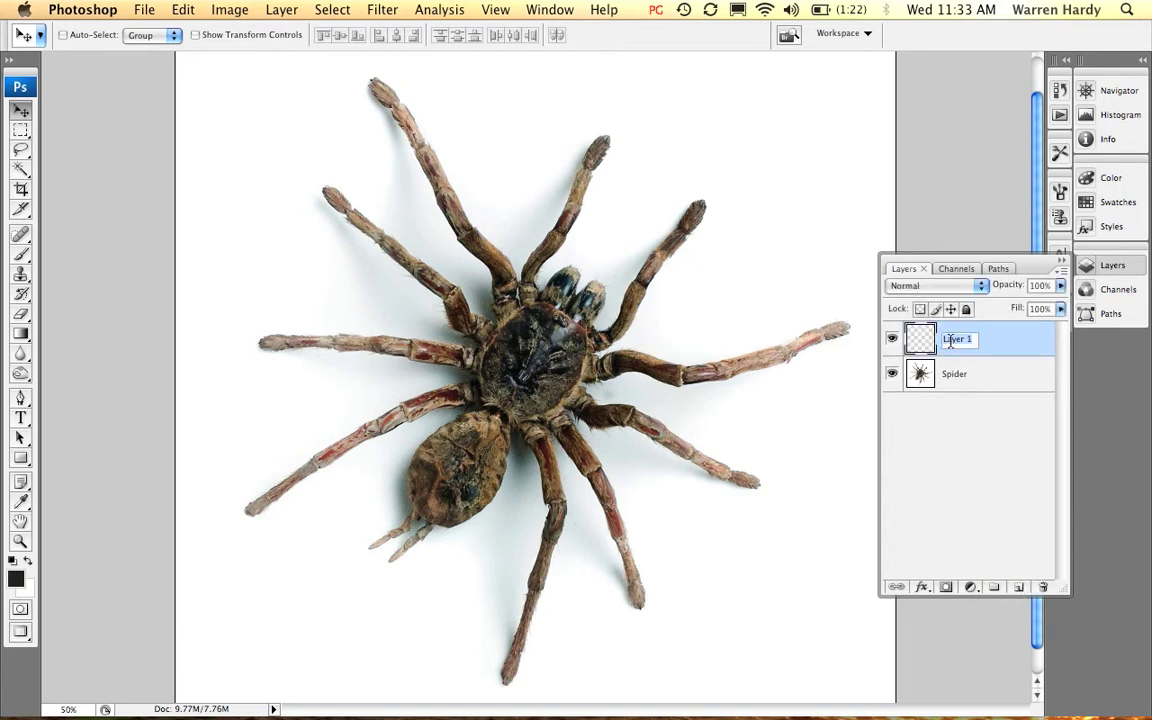
type("Shadoww")
key("Return")
left_click(976, 379)
left_click(968, 338)
key("super+bracketleft")
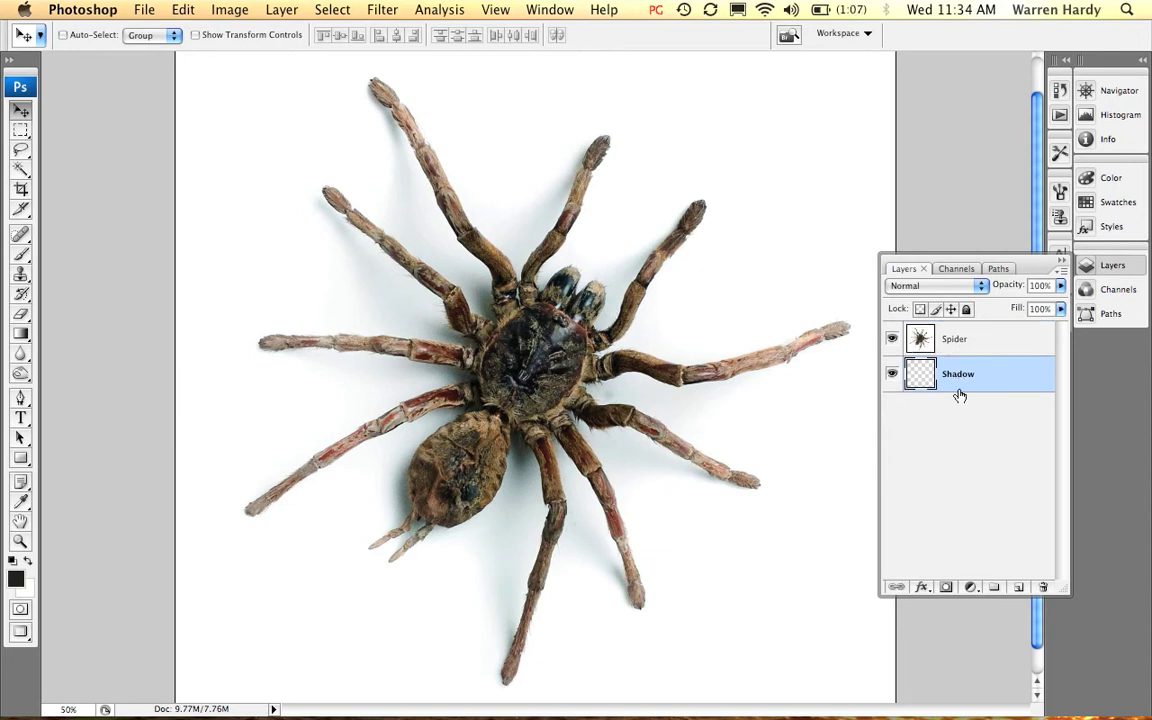
left_click(956, 340)
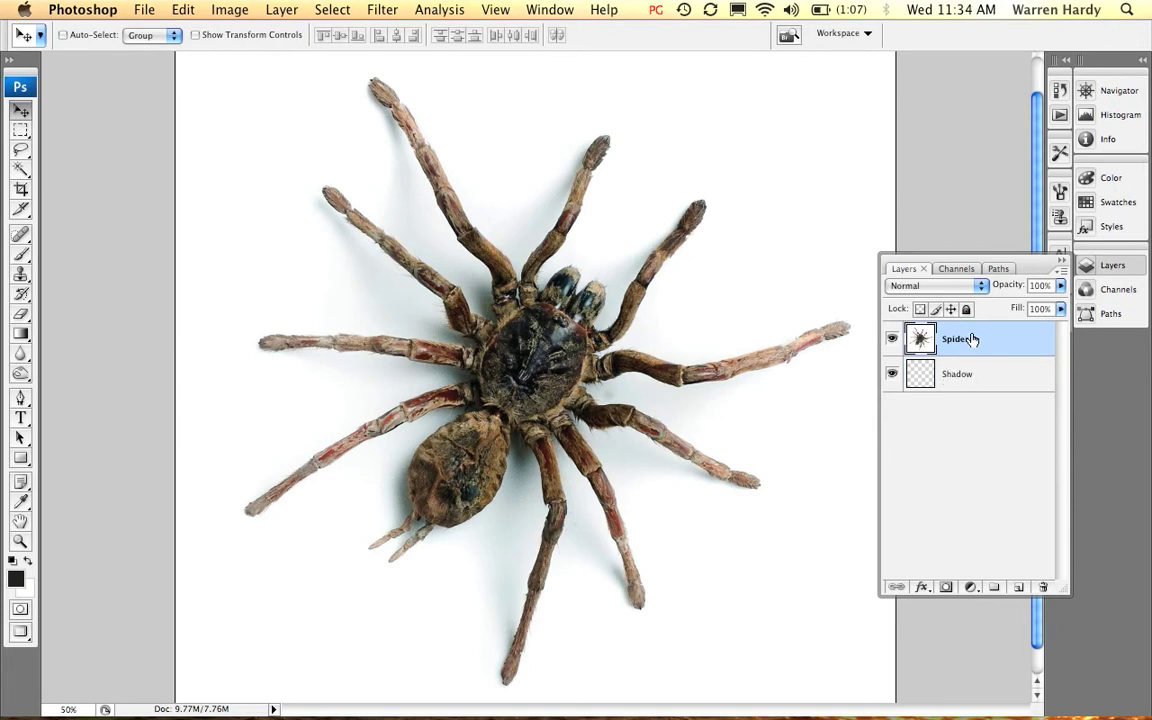
Fill the Shadow layer with White via Edit > Fill, then make the Spider layer visible again
left_click(893, 340)
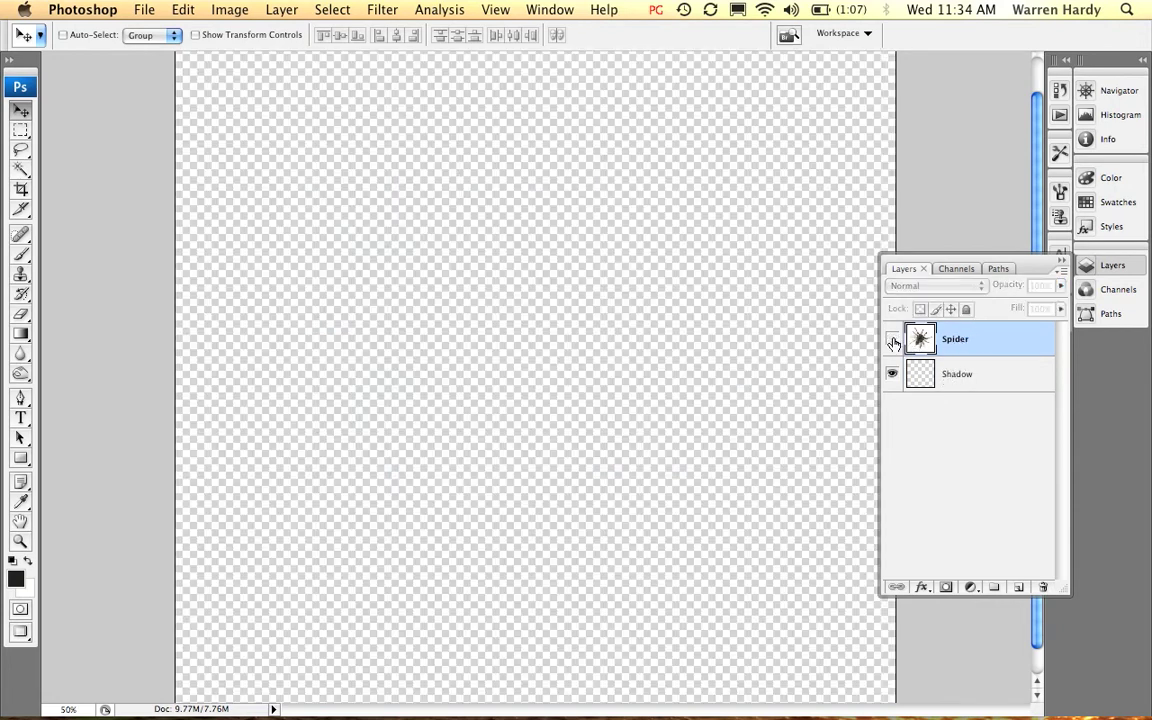
left_click(921, 376)
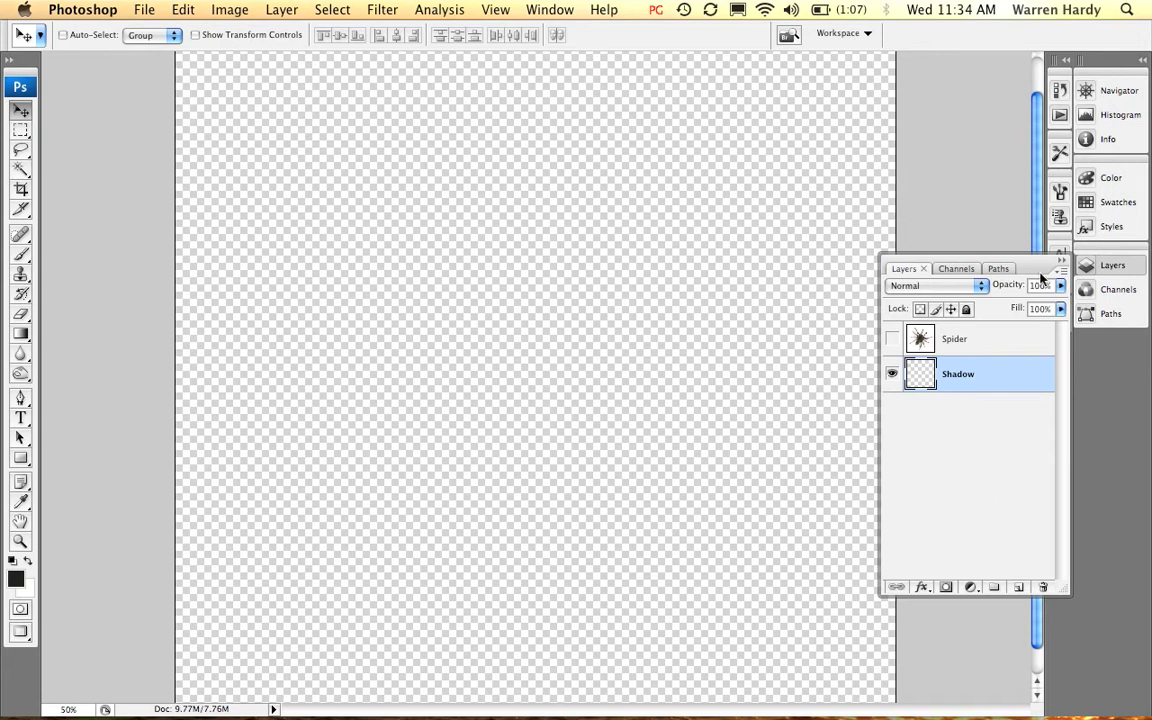
left_click(168, 8)
left_click(197, 283)
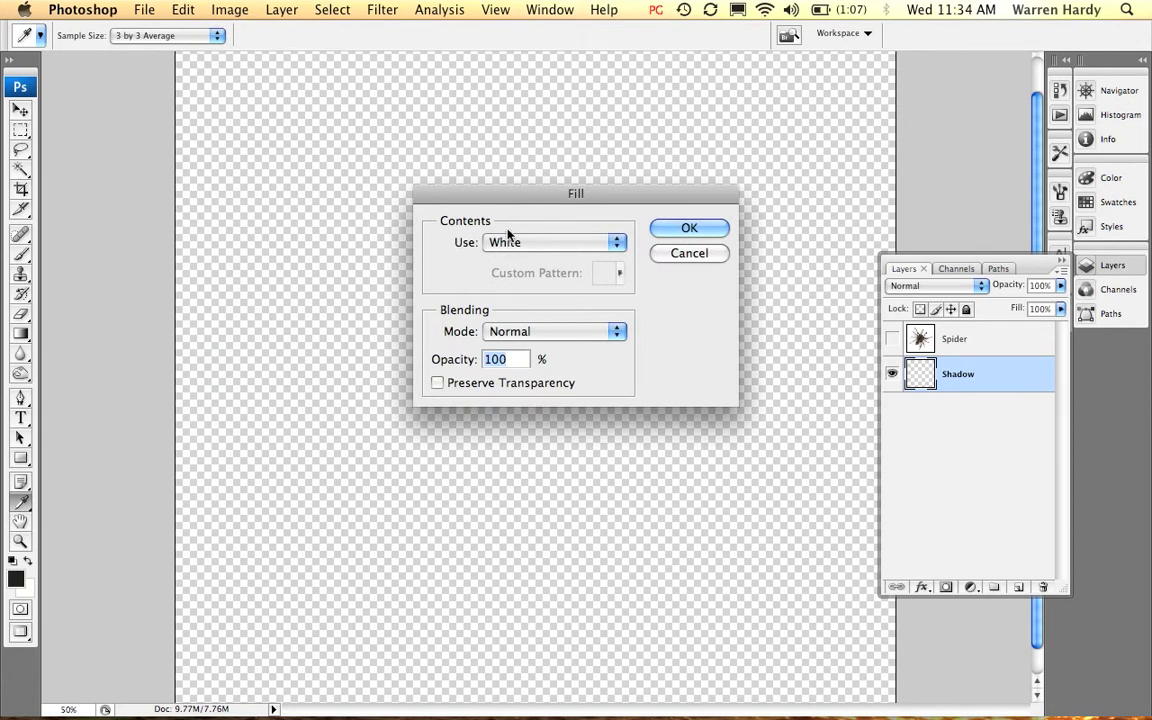
left_click(508, 241)
left_click(505, 241)
left_click(689, 228)
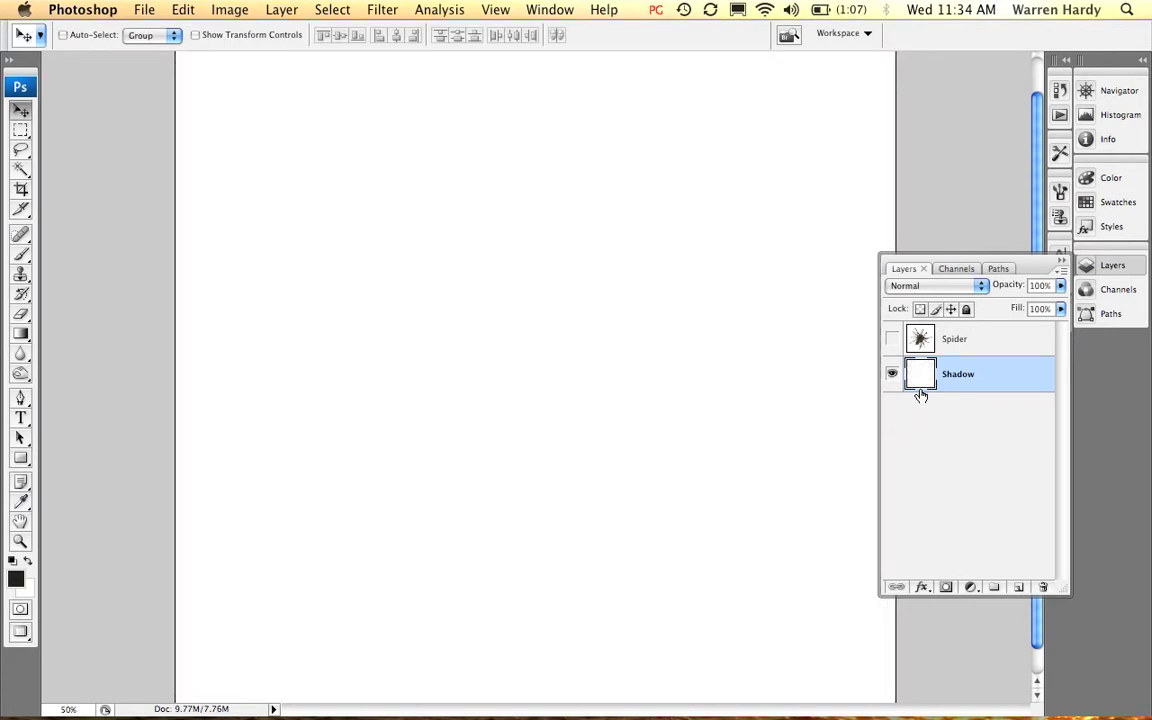
left_click(892, 339)
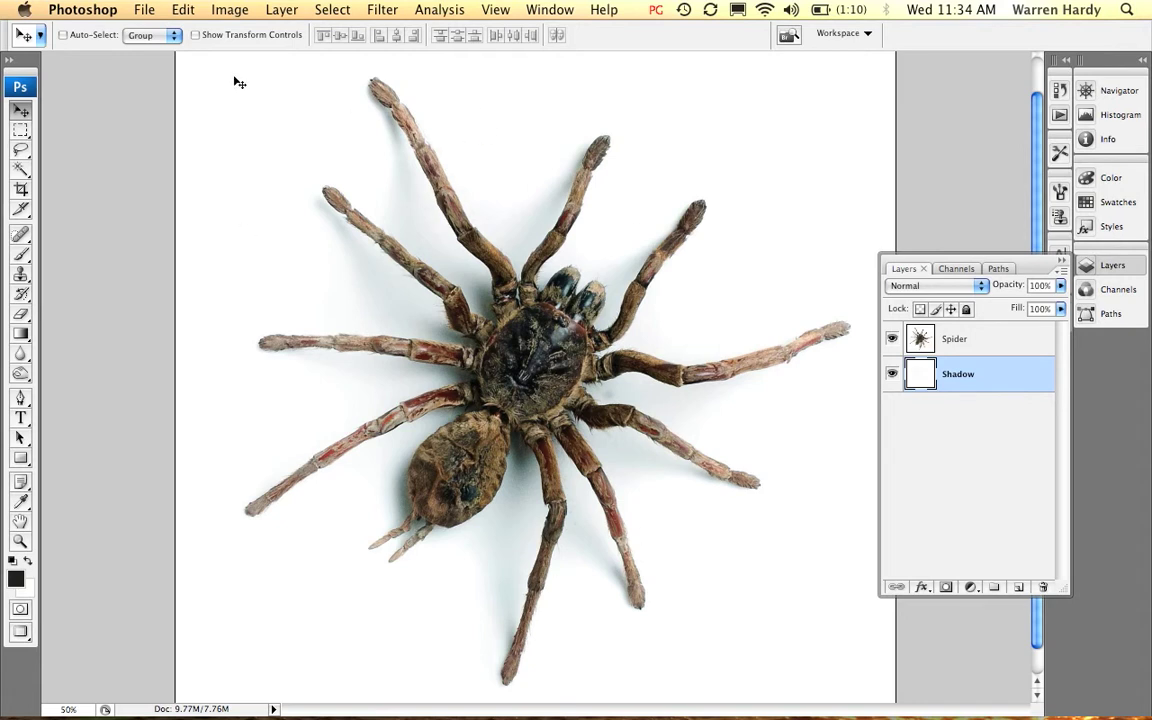
Duplicate the whole image into a separate document
left_click(233, 10)
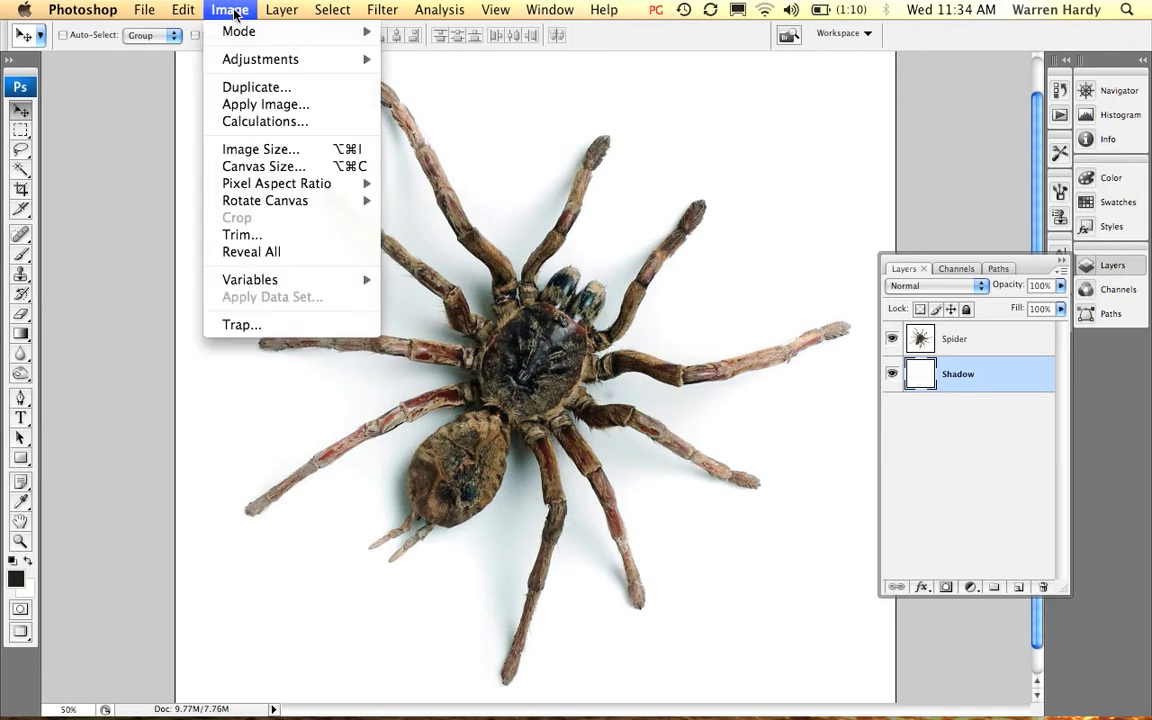
left_click(245, 88)
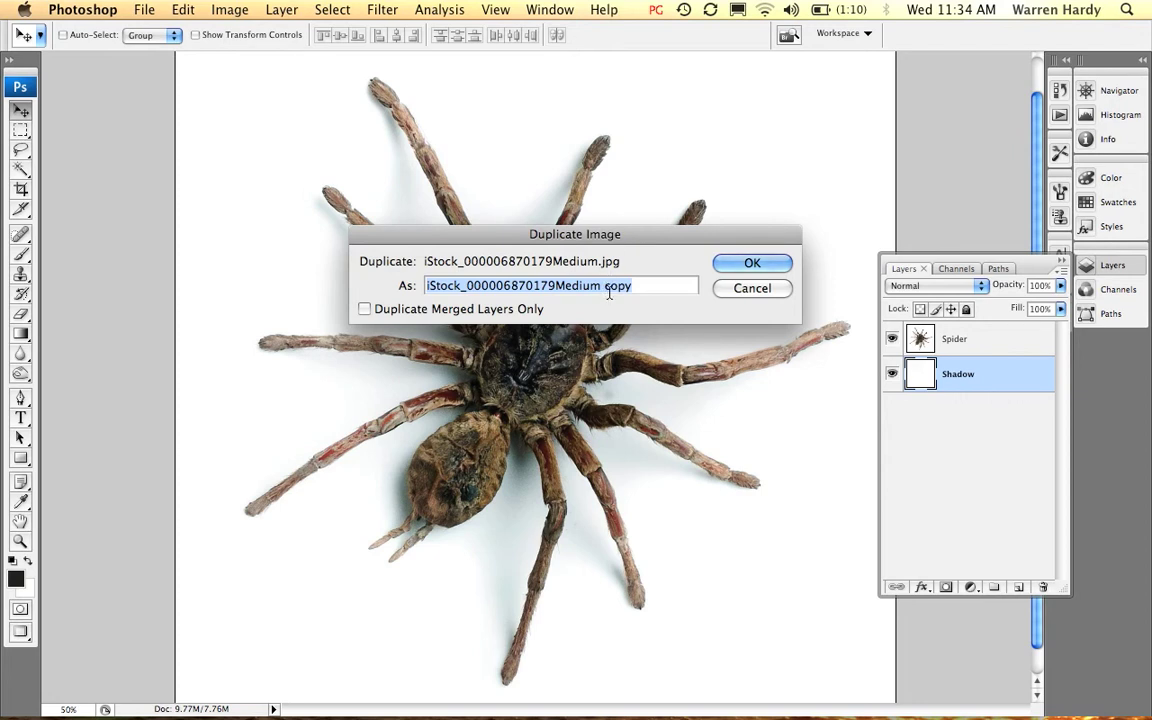
left_click(752, 263)
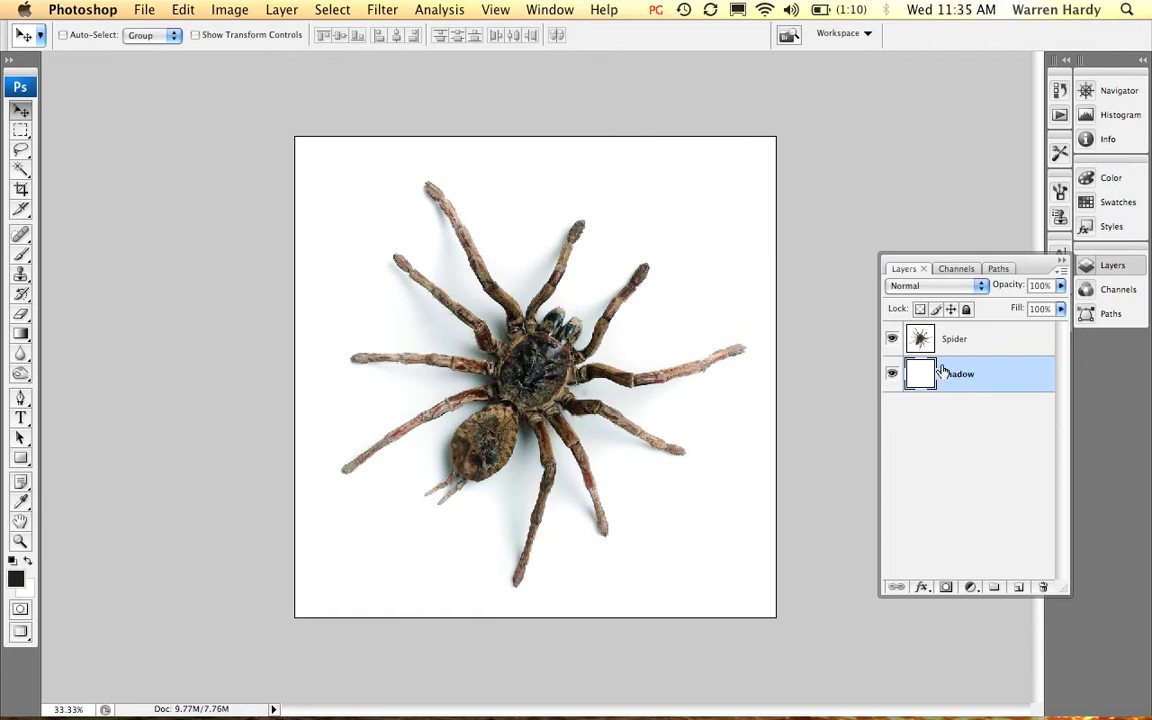
Convert the duplicate to Grayscale, merging layers and discarding colour, then check its Gray channel
left_click(220, 9)
mouse_move(240, 32)
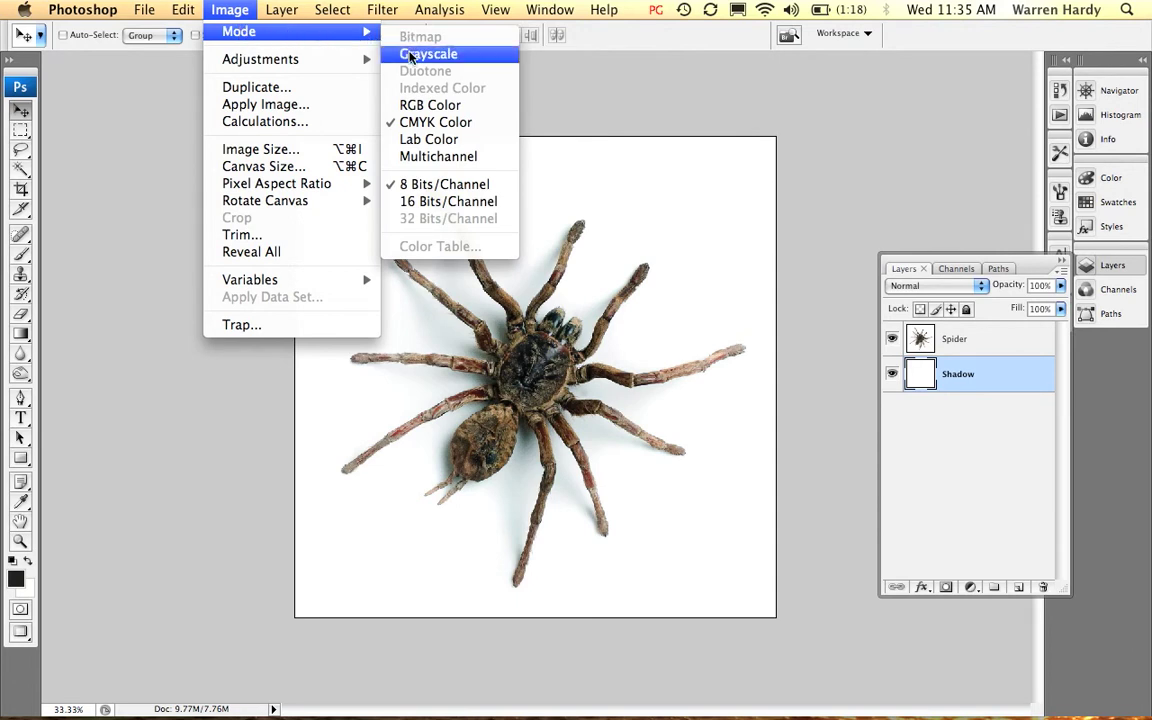
left_click(410, 55)
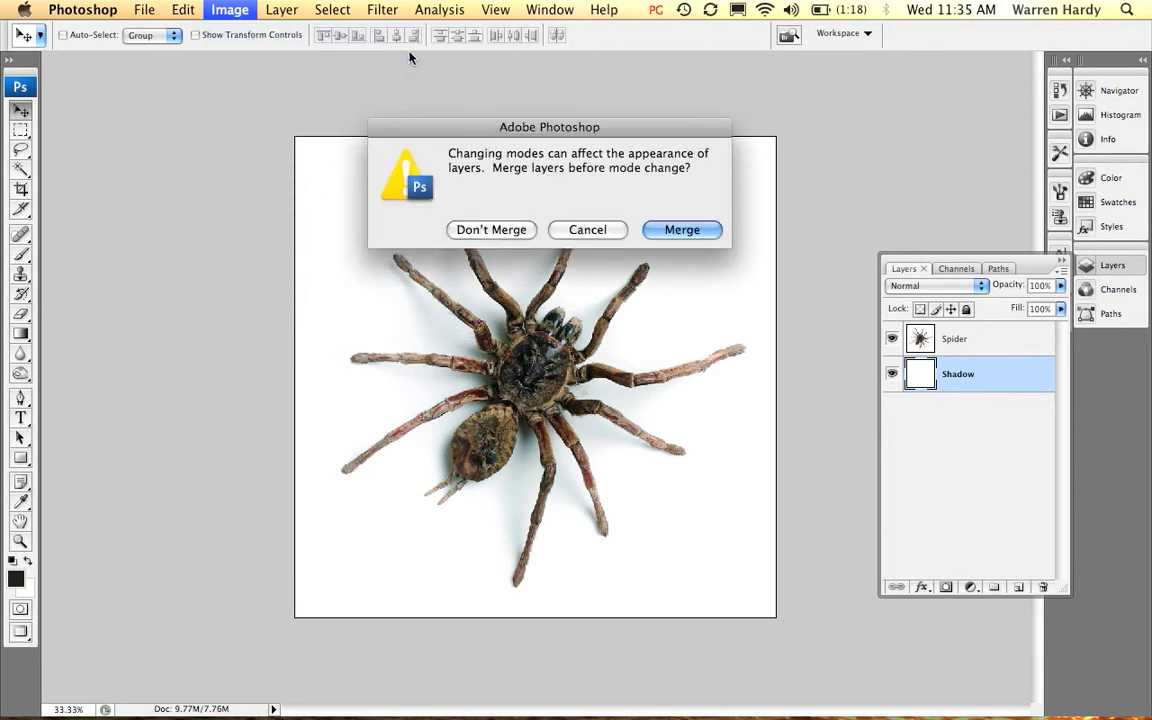
left_click(668, 231)
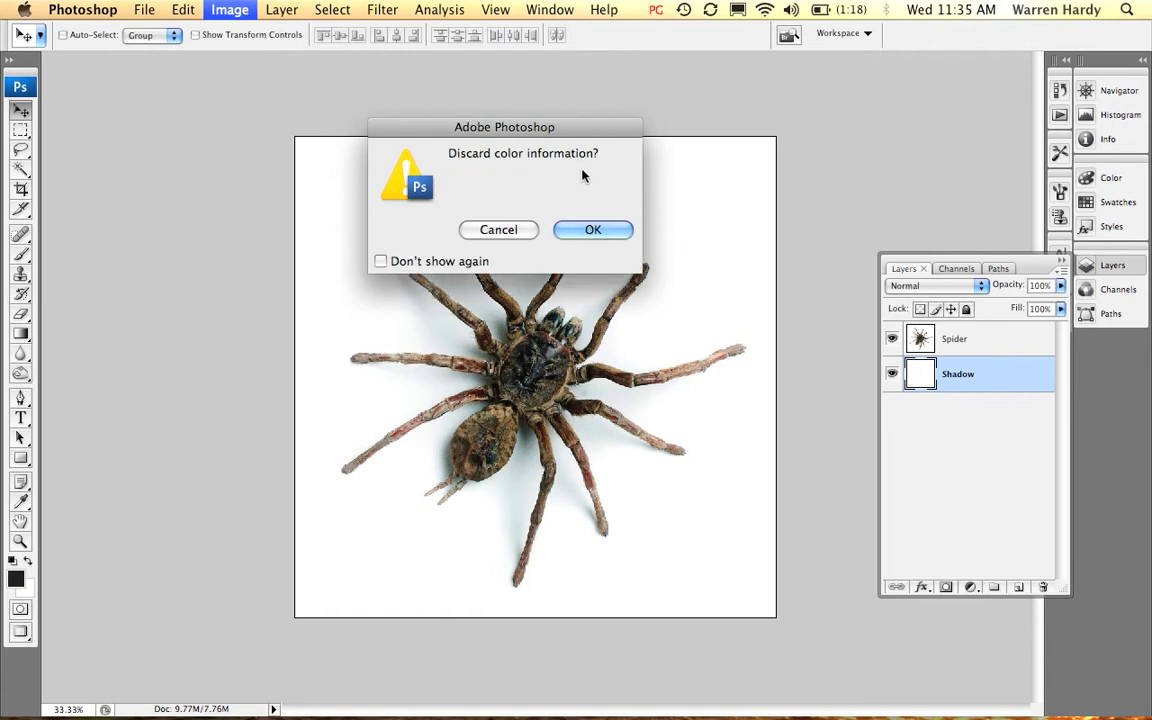
left_click(592, 229)
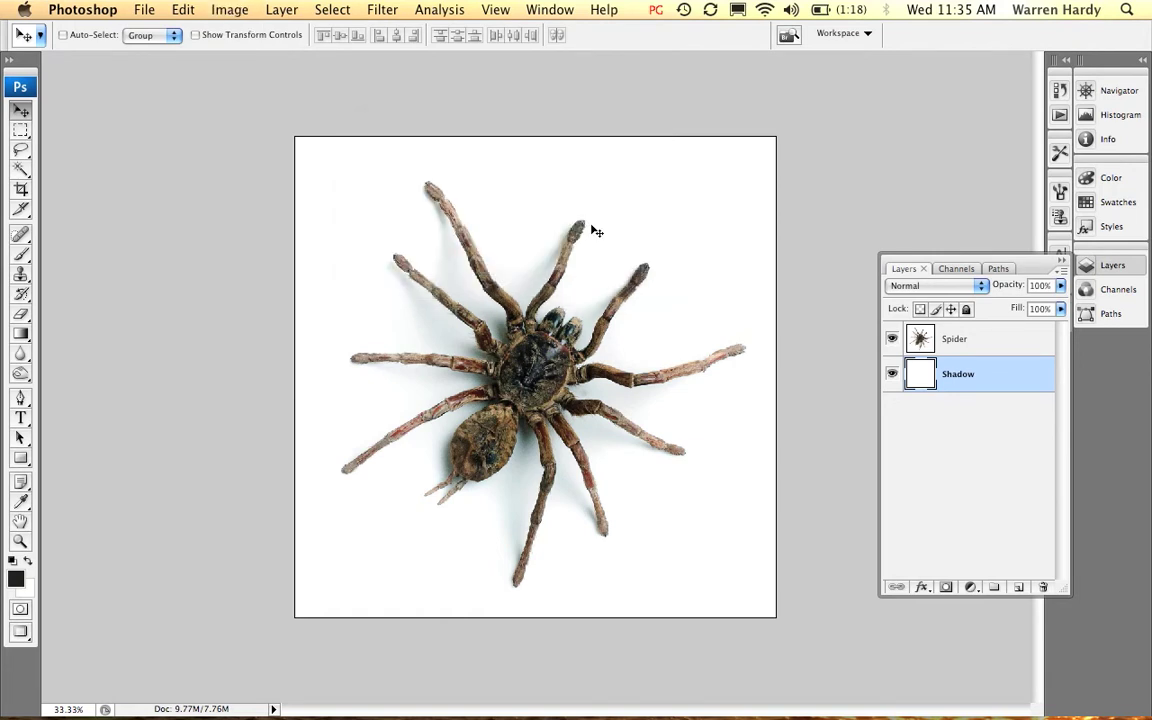
left_click(959, 270)
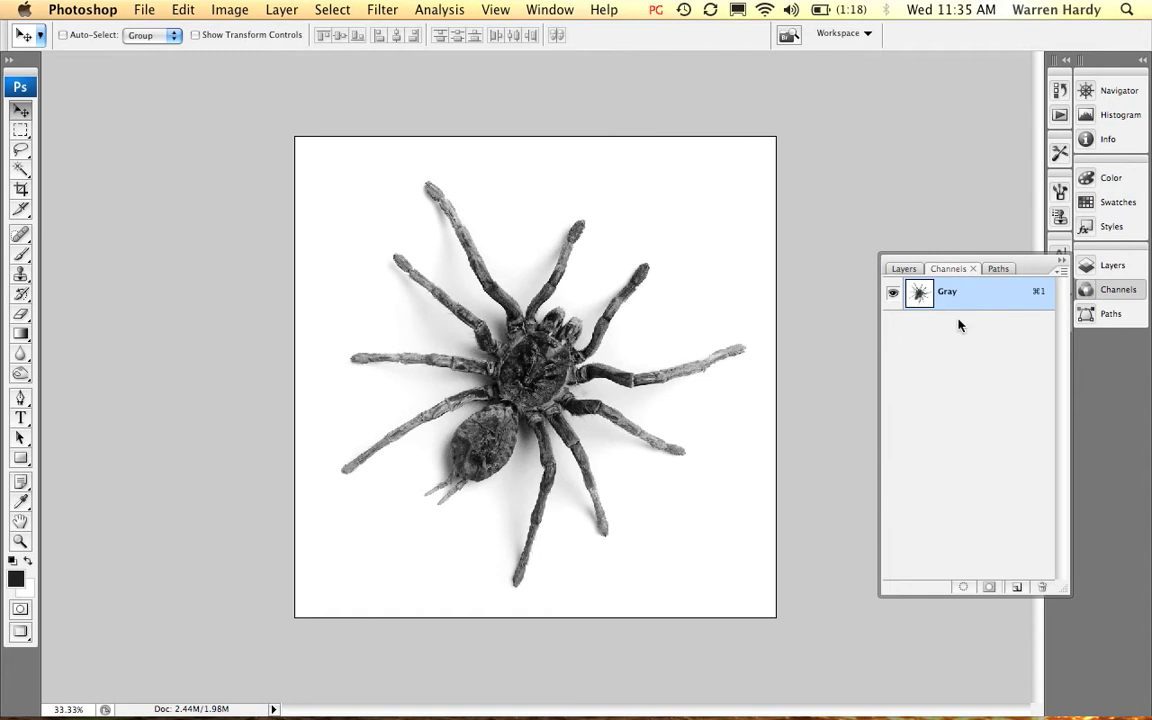
left_click(903, 269)
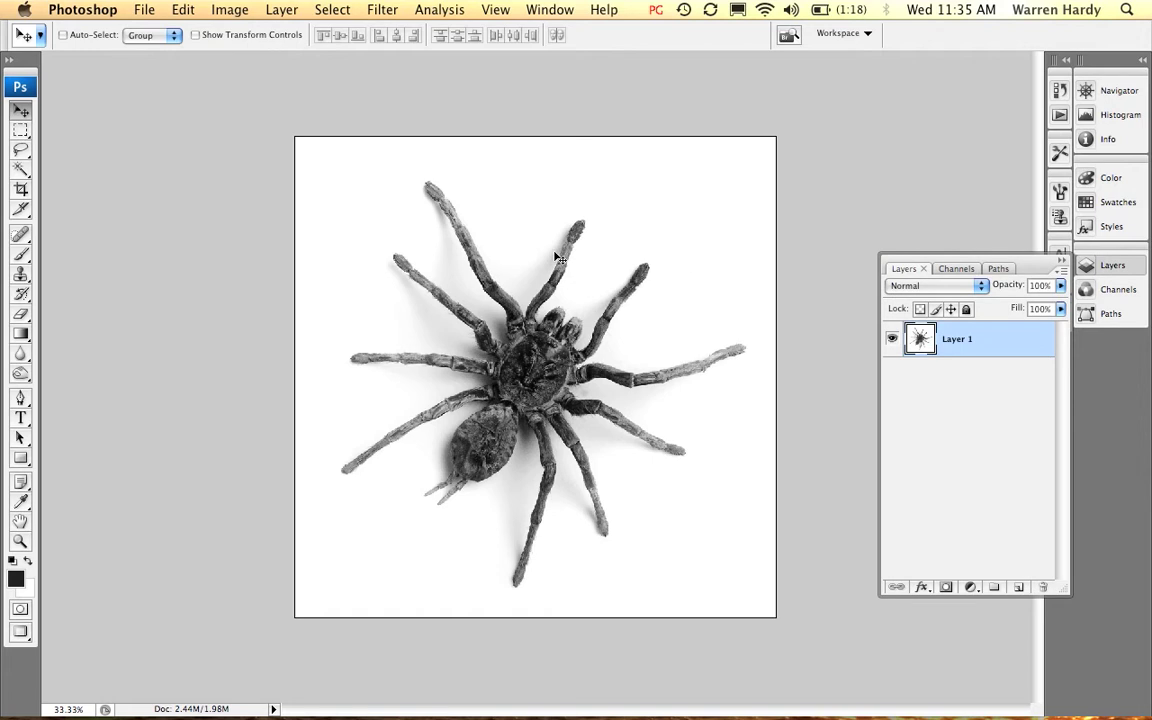
left_click(182, 9)
Select all of the grayscale duplicate and copy it to the clipboard
mouse_move(342, 6)
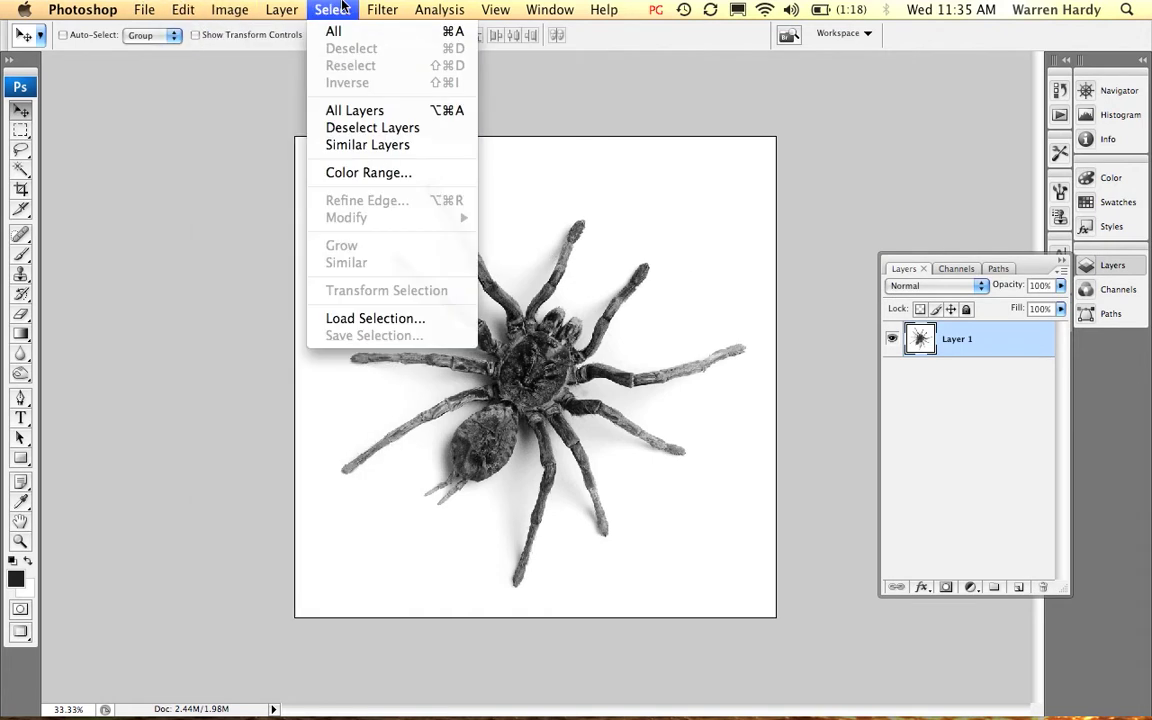
left_click(335, 31)
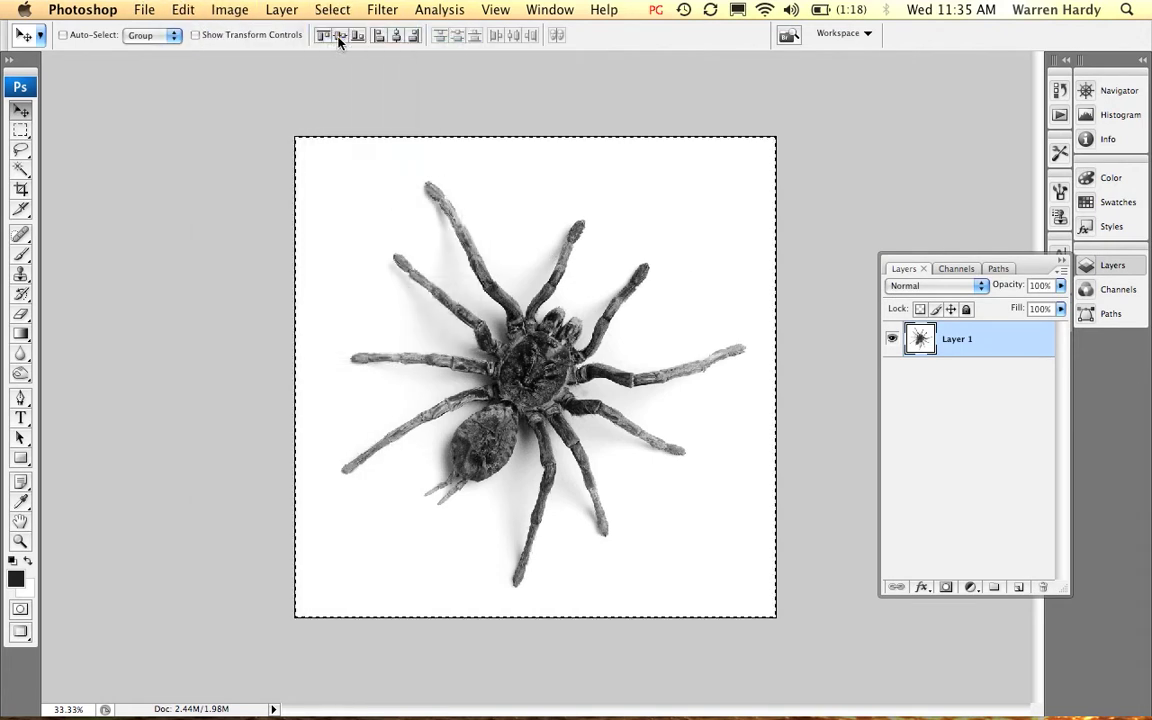
left_click(184, 10)
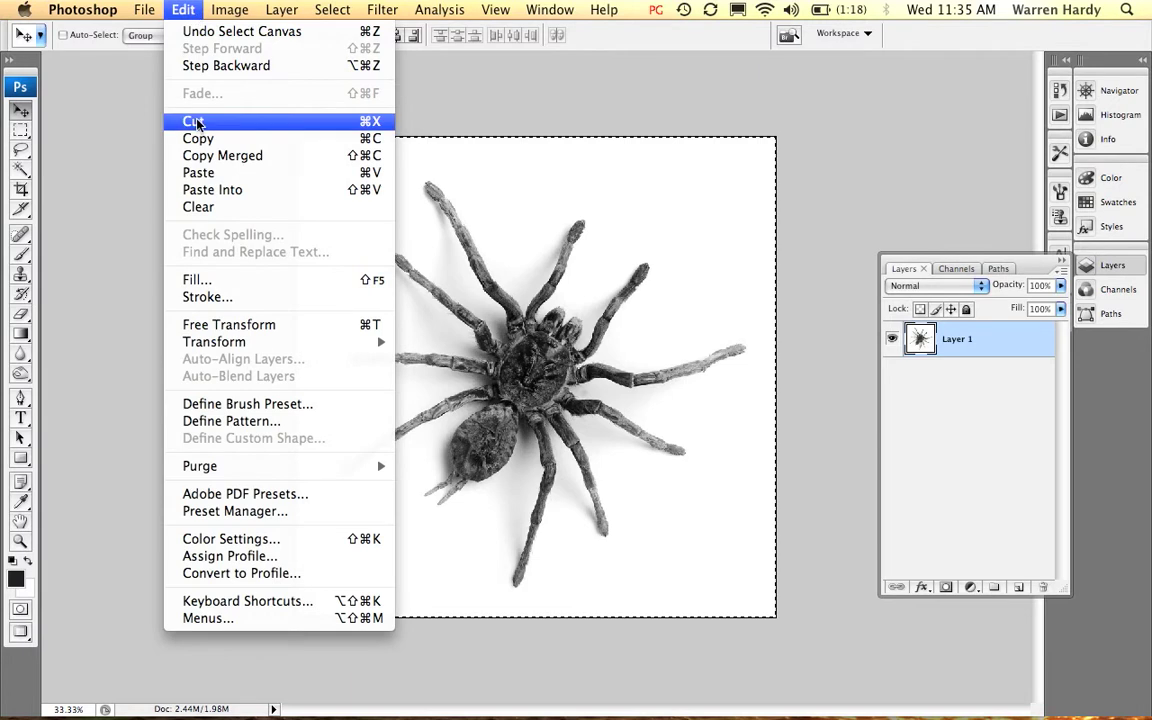
left_click(208, 141)
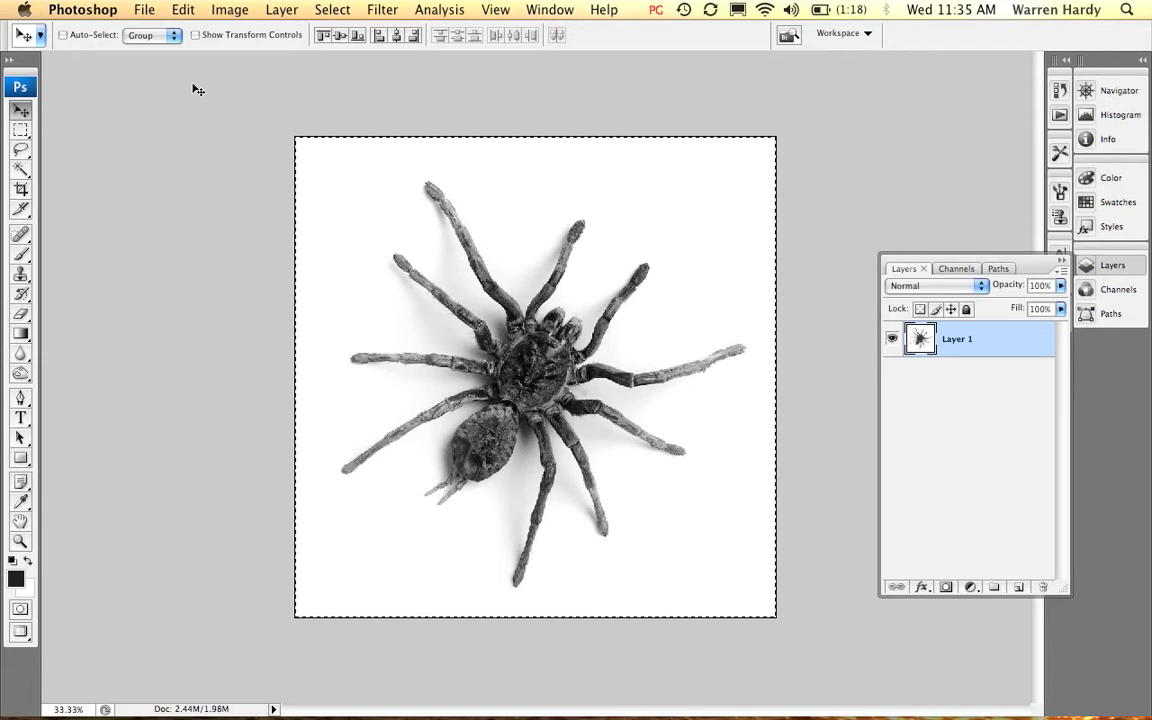
left_click(145, 9)
Close the grayscale copy without saving, hide Spider, and paste it above Shadow as Layer 1
left_click(160, 155)
left_click(510, 230)
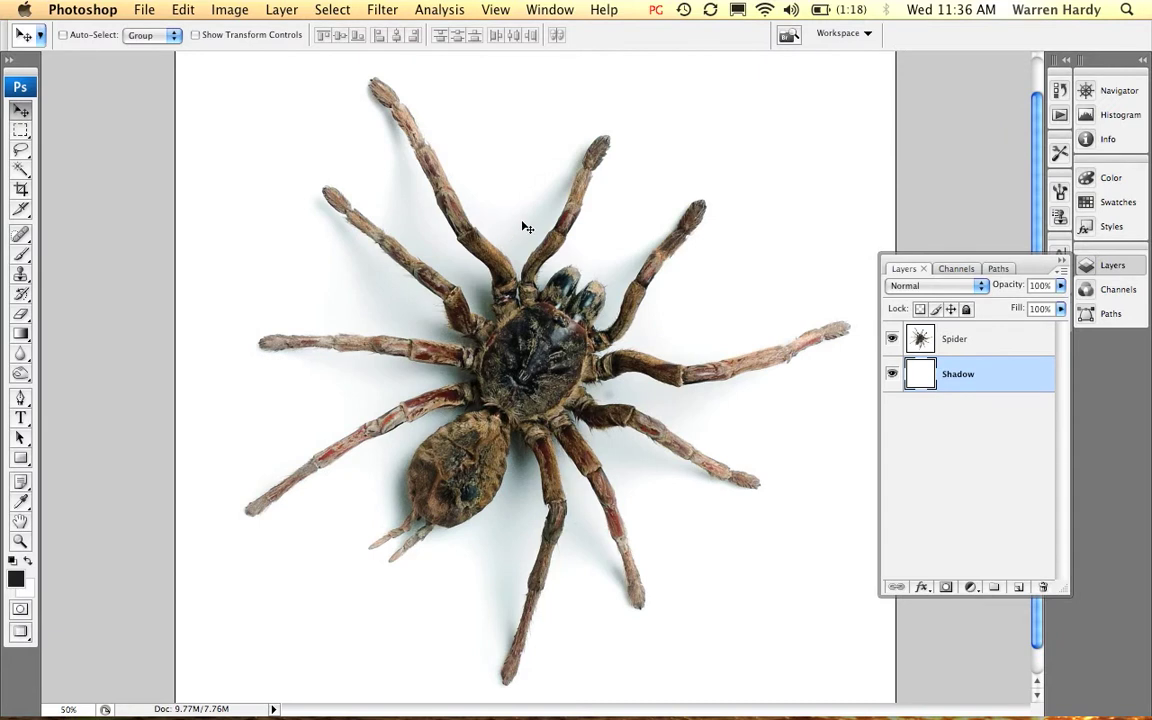
left_click(965, 464)
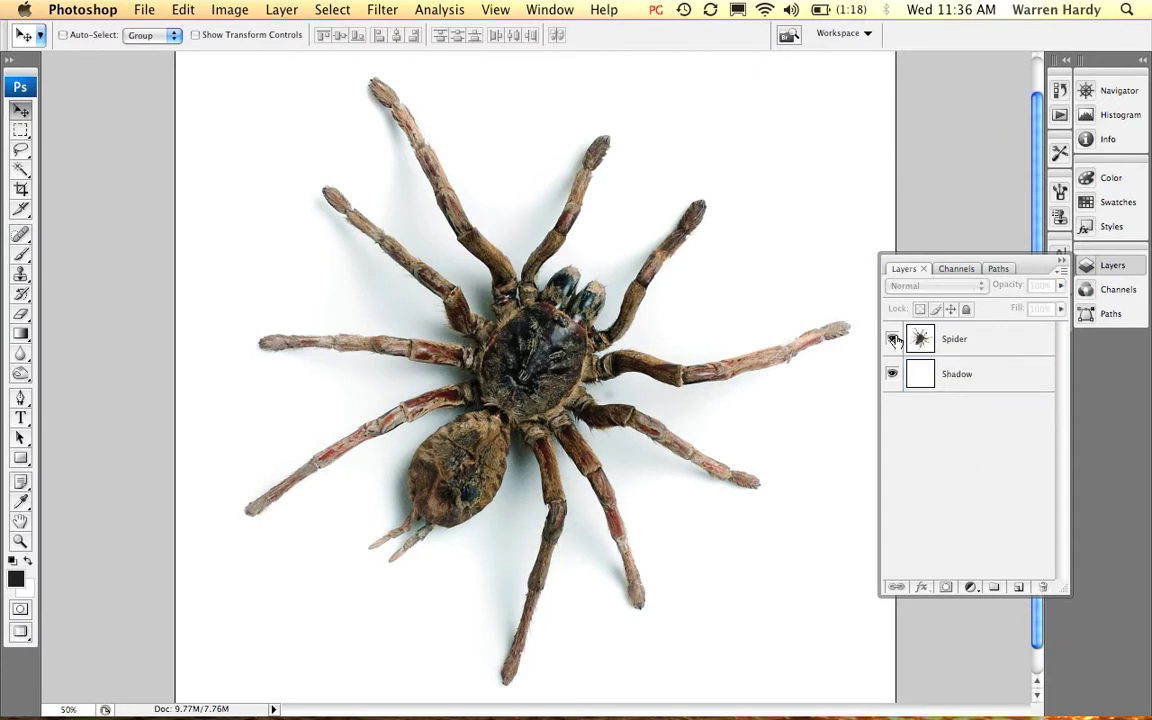
left_click(894, 340)
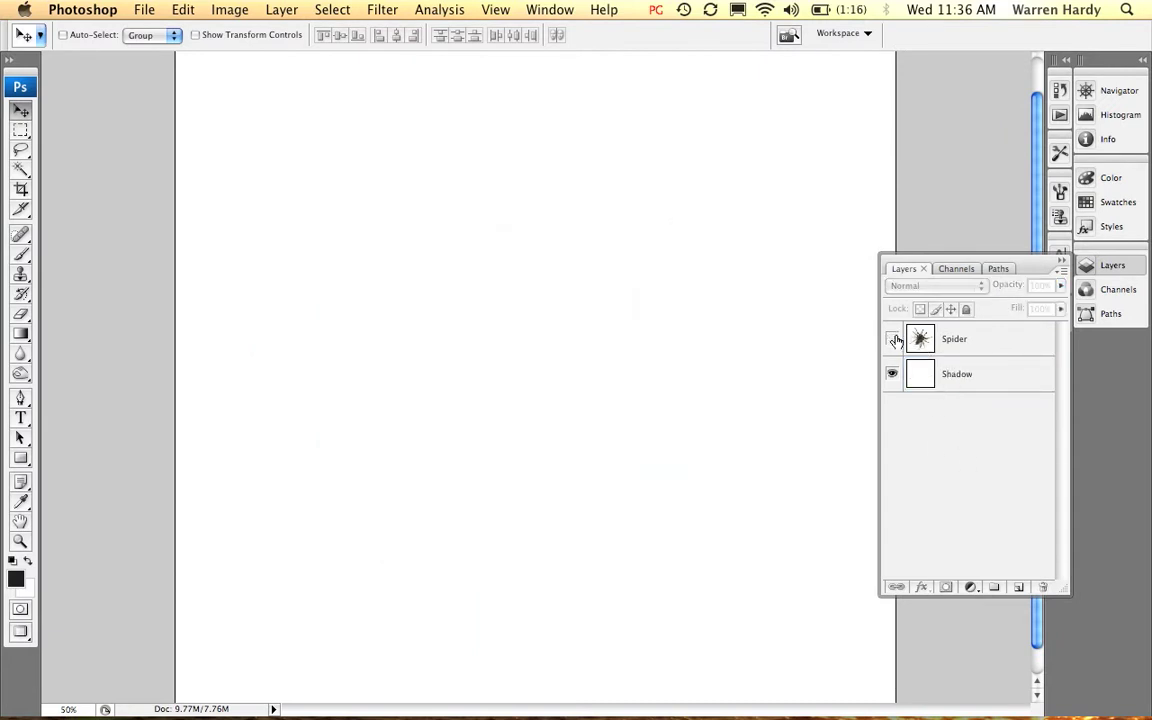
left_click(987, 382)
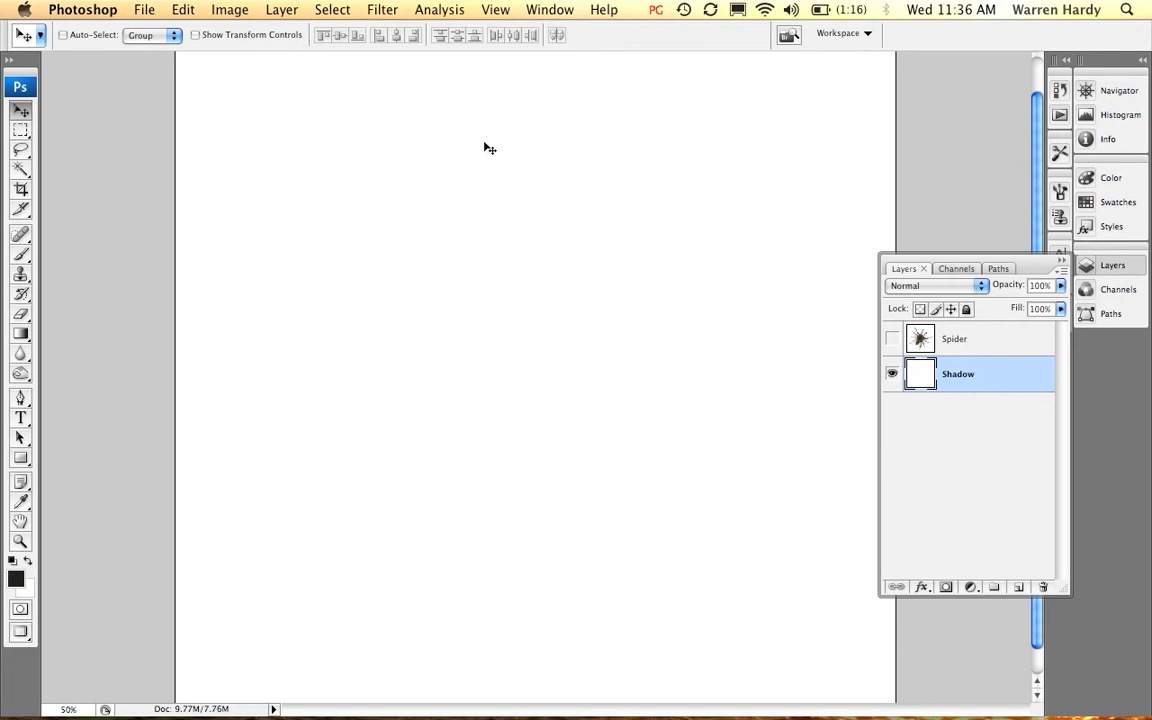
left_click(183, 9)
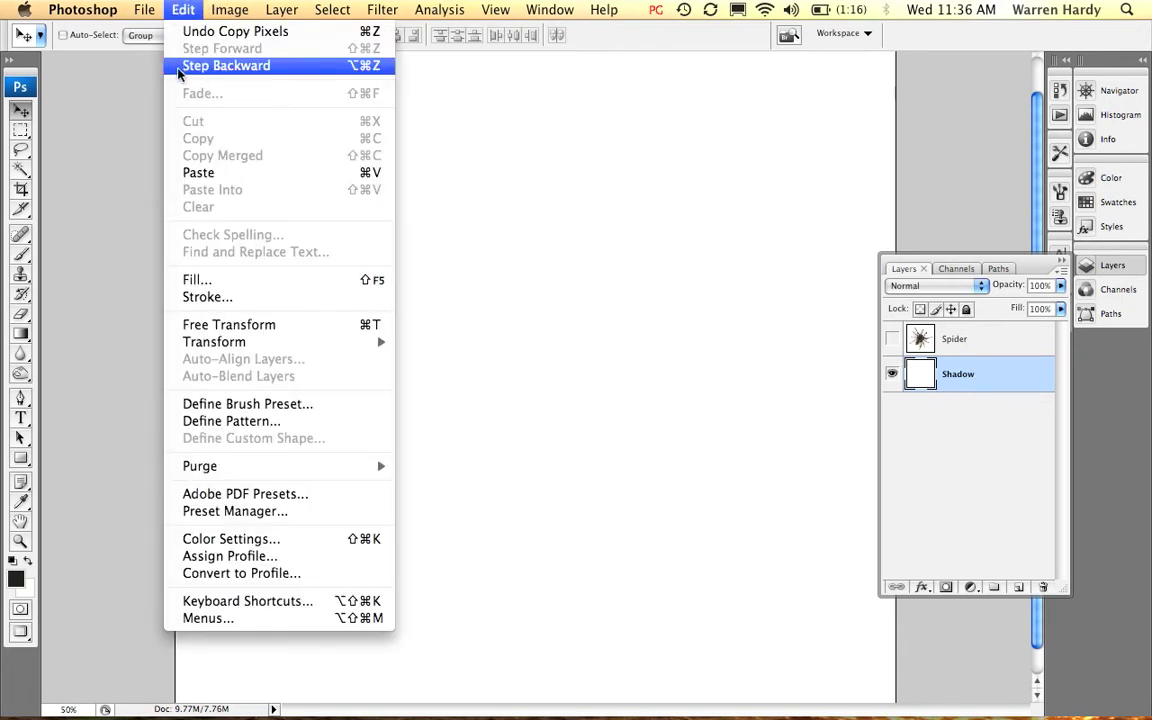
left_click(195, 173)
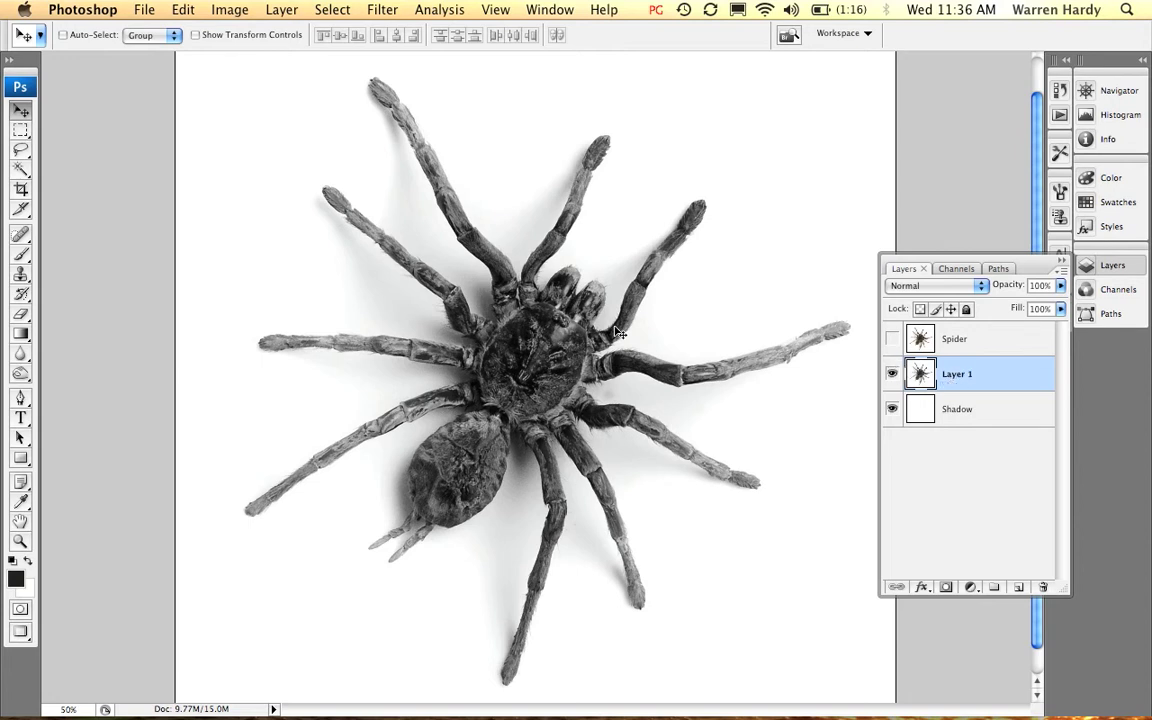
left_click(963, 270)
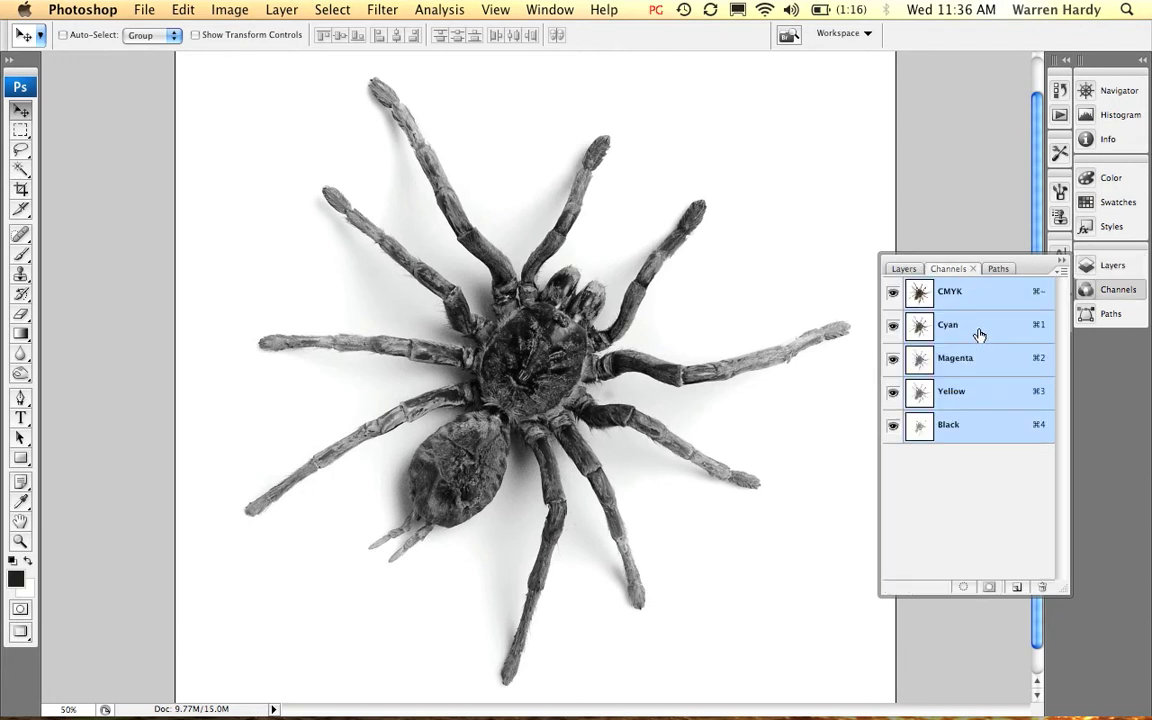
left_click(980, 336)
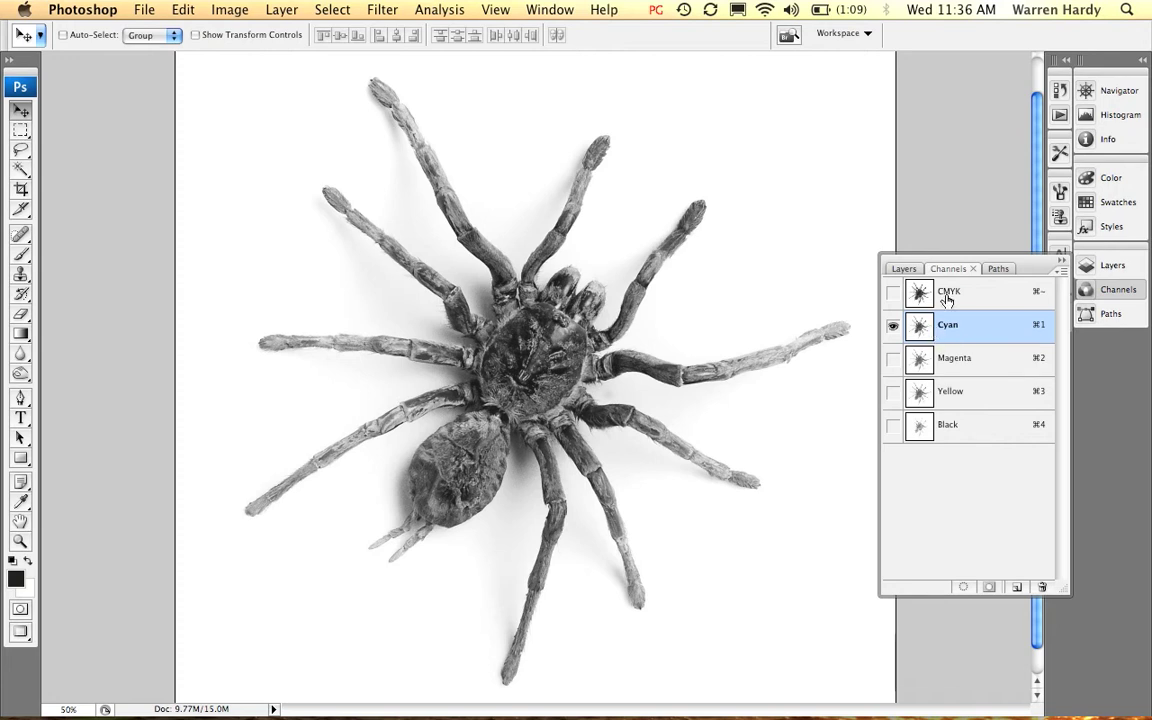
left_click(948, 292)
left_click(957, 336)
left_click(957, 360)
left_click(958, 330)
left_click(960, 362)
left_click(960, 395)
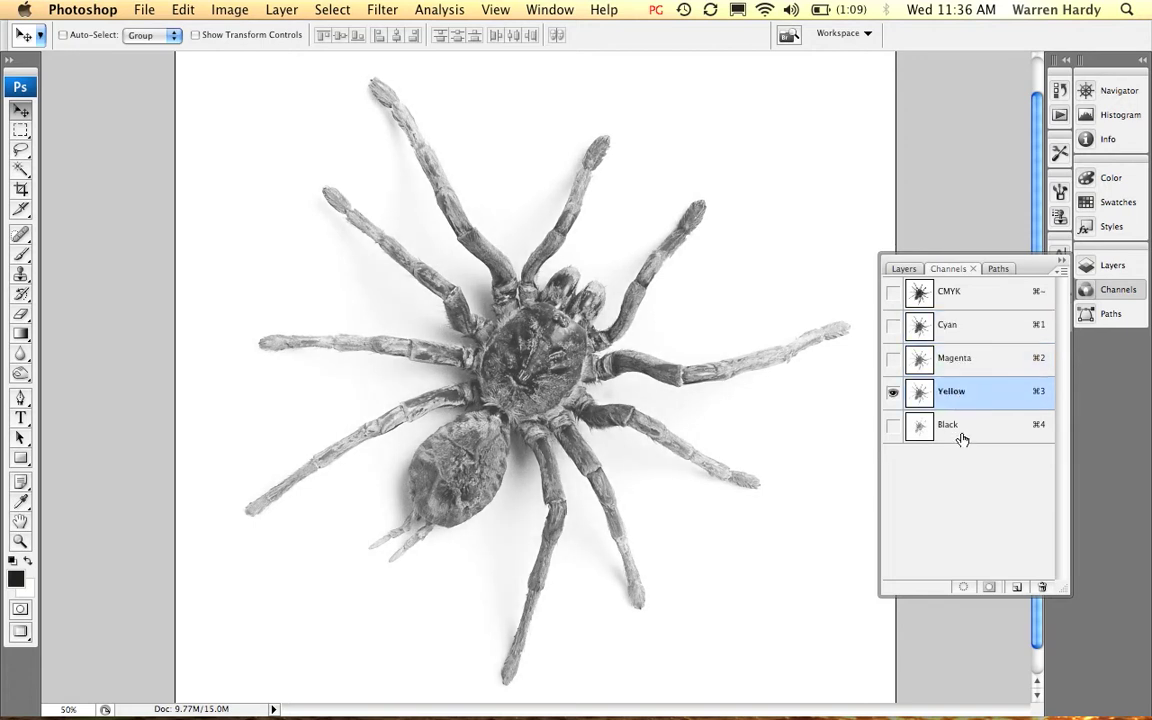
left_click(961, 438)
left_click(958, 293)
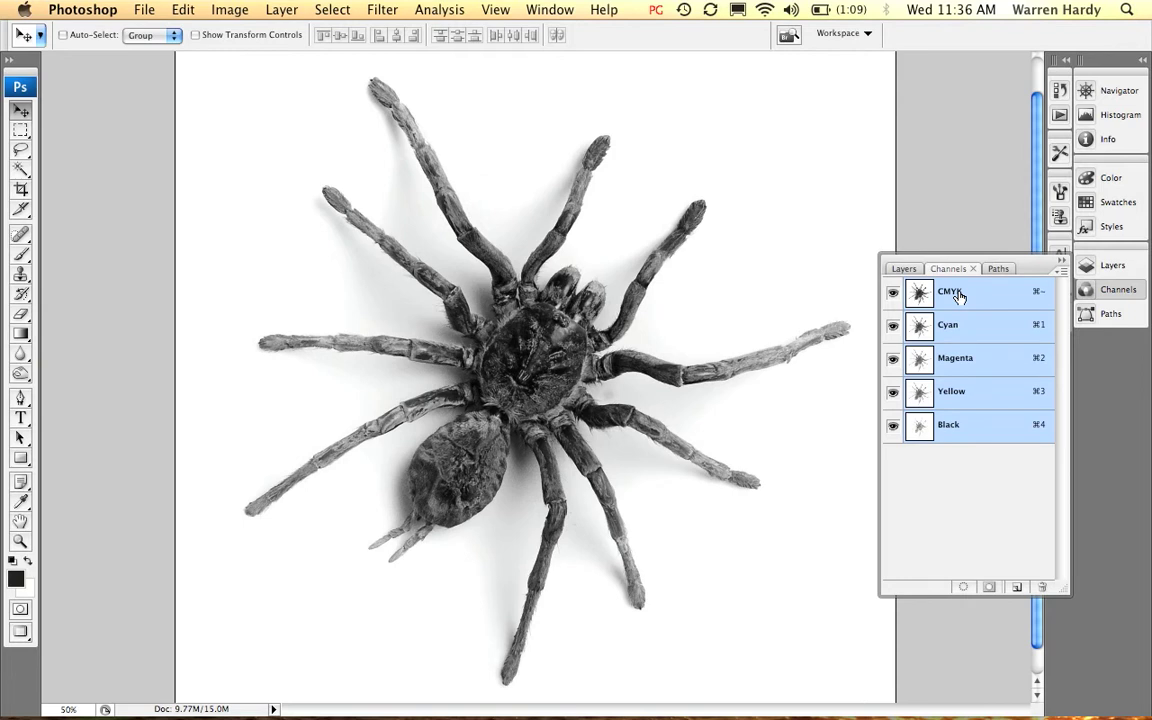
left_click(904, 269)
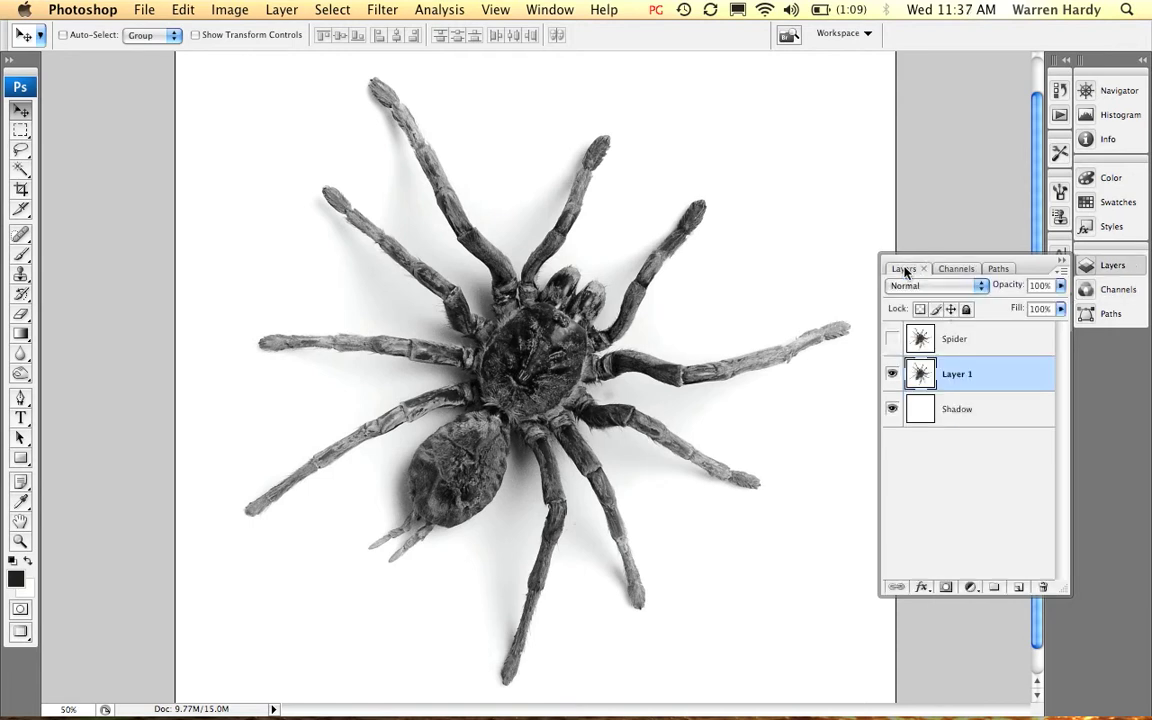
Delete the pasted Layer 1 and paste the grey spider into the Shadow layer's Black channel
left_click_drag(980, 375, 1043, 588)
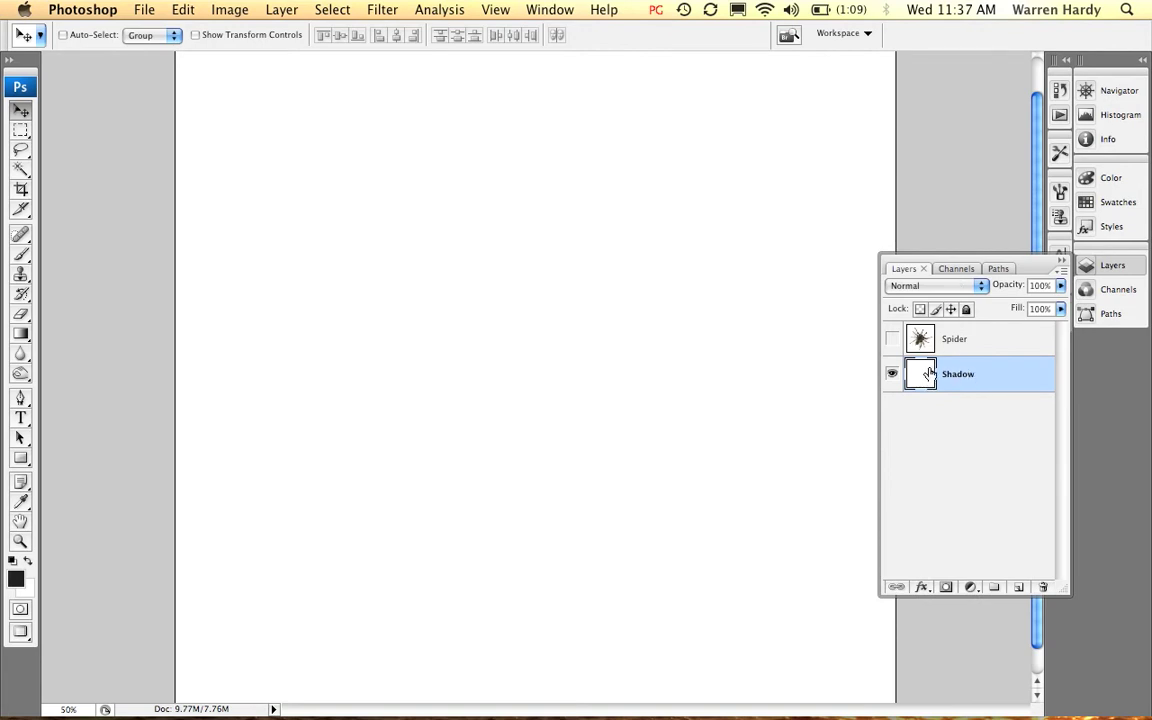
left_click(960, 268)
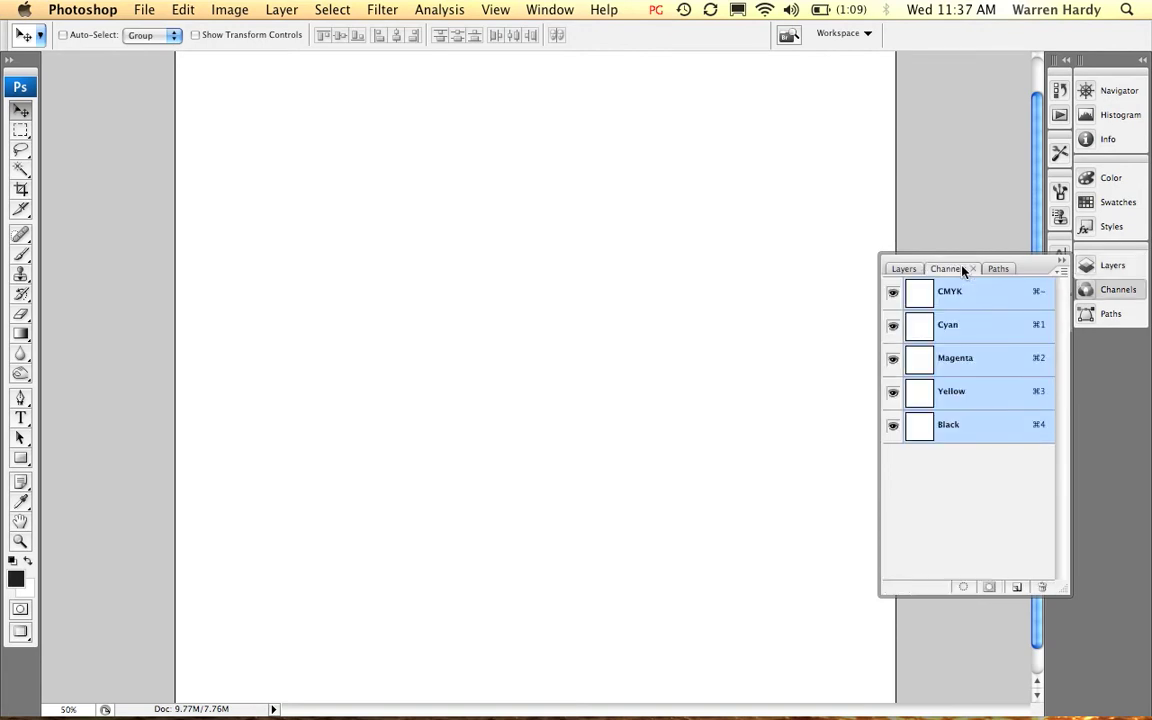
left_click(979, 430)
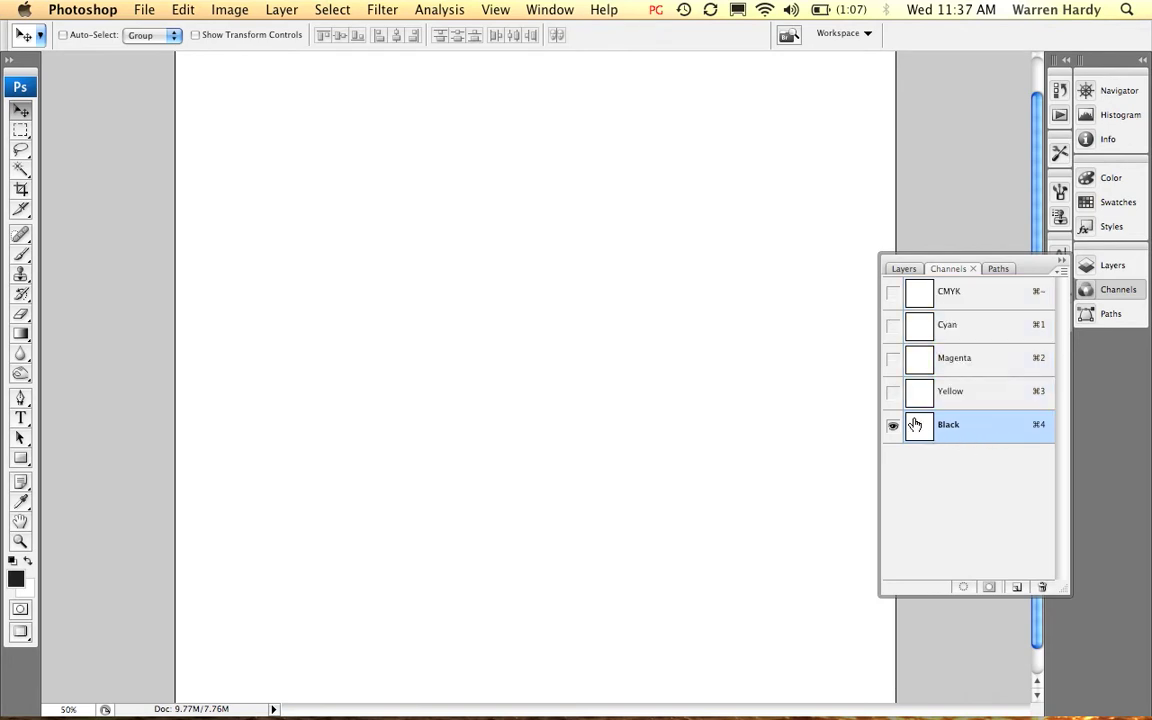
left_click(183, 10)
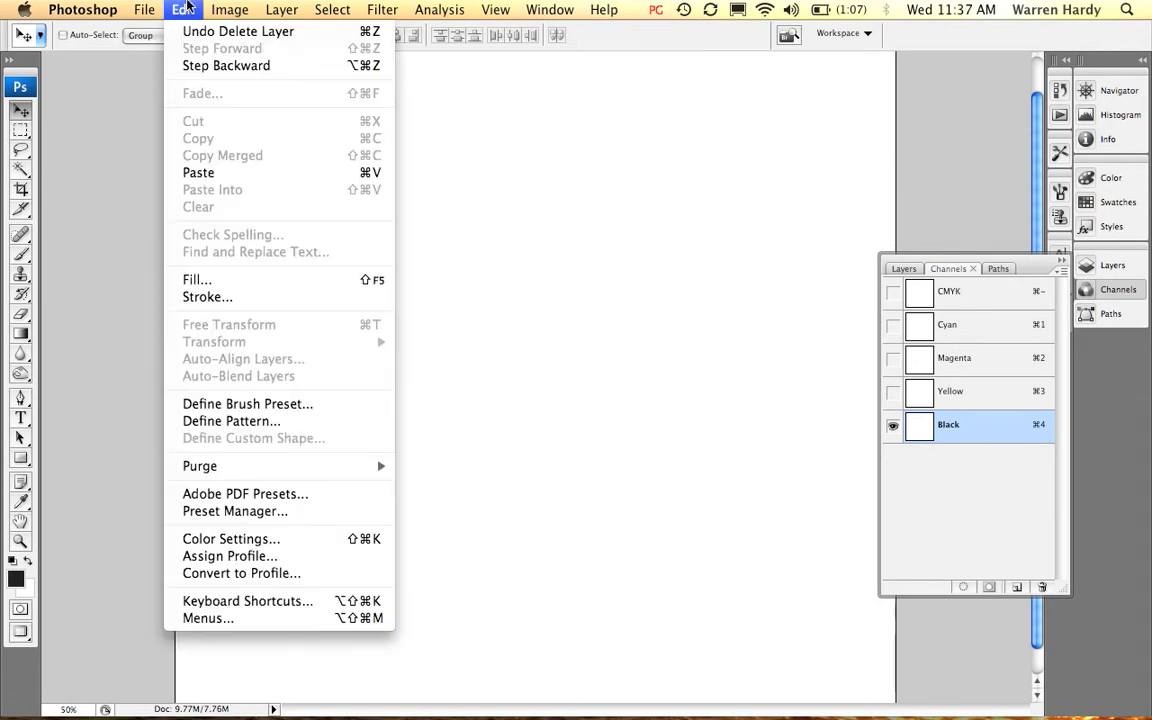
left_click(200, 173)
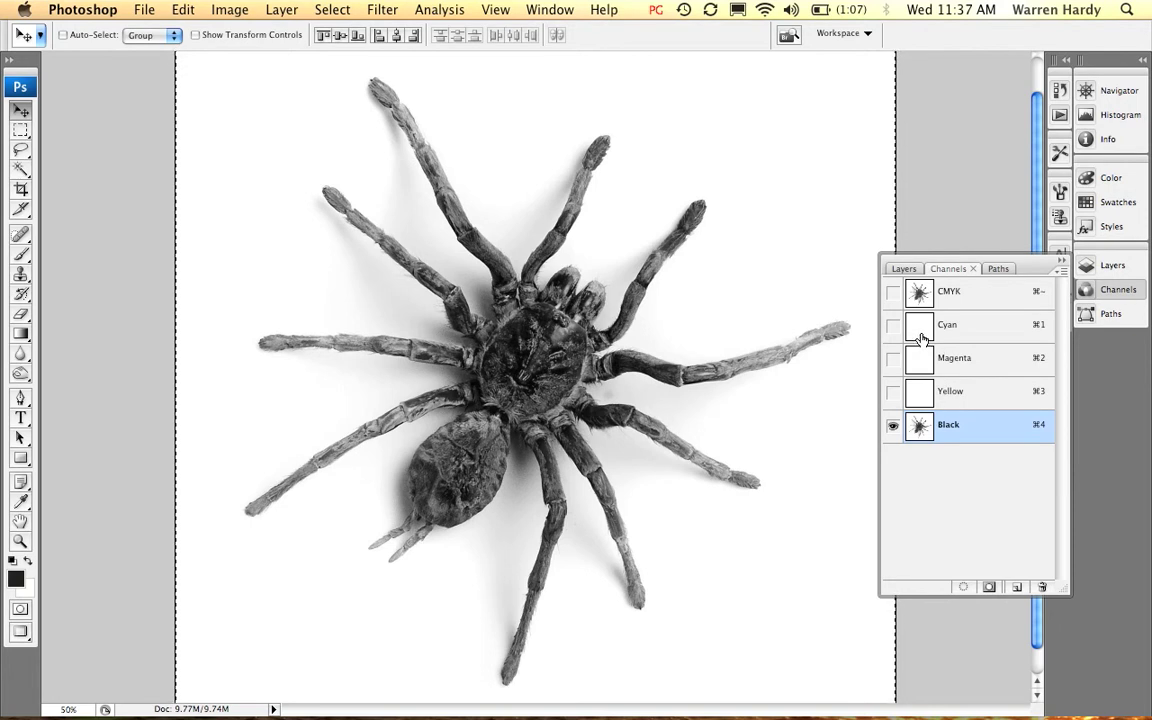
Turn all CMYK channels back on, check Cyan, Magenta, Yellow and Black, then return to Layers
left_click(892, 291)
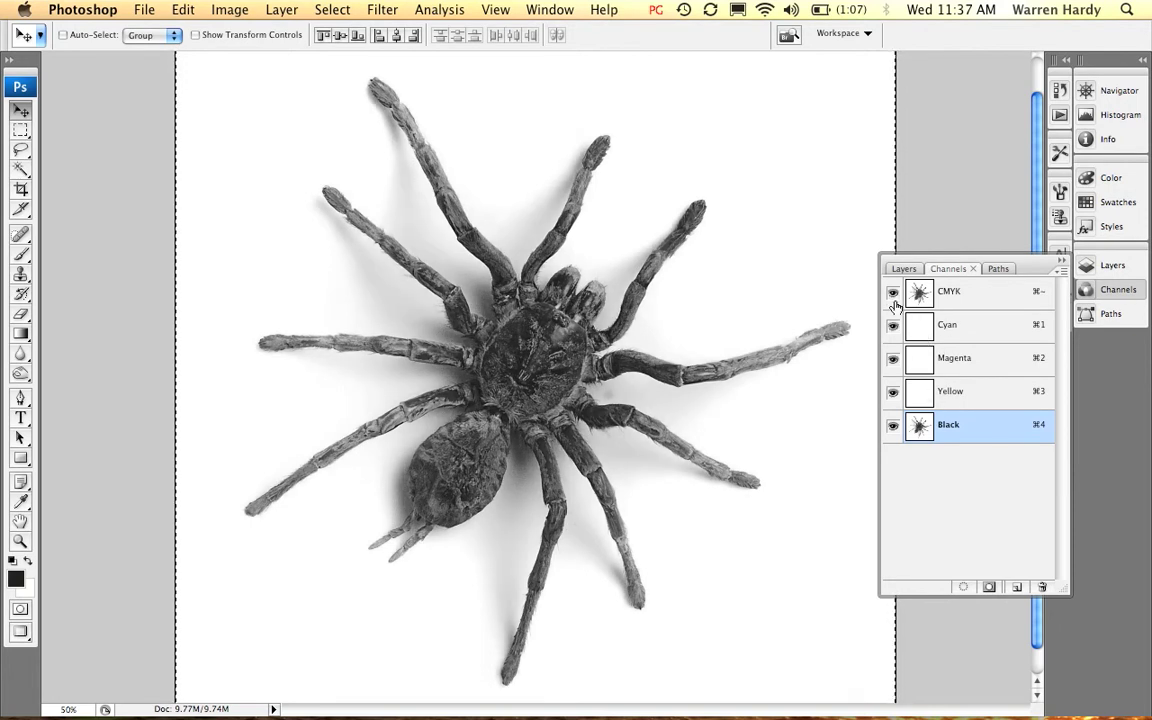
left_click(958, 327)
left_click(962, 292)
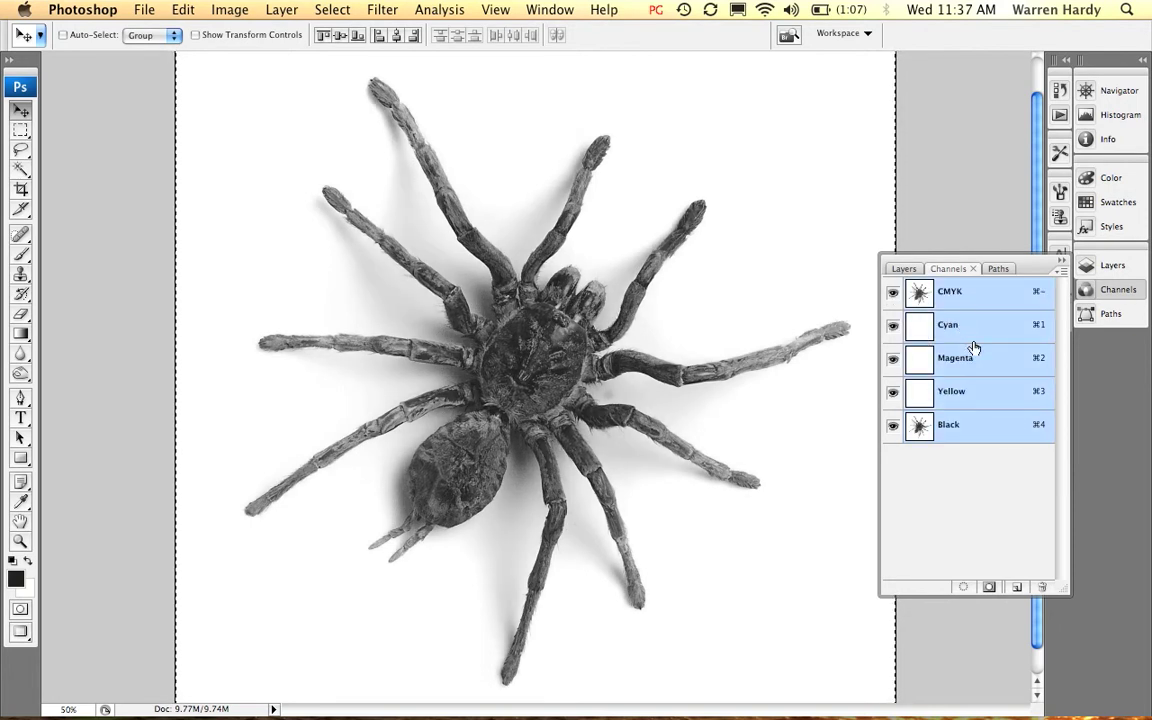
left_click(976, 338)
left_click(974, 362)
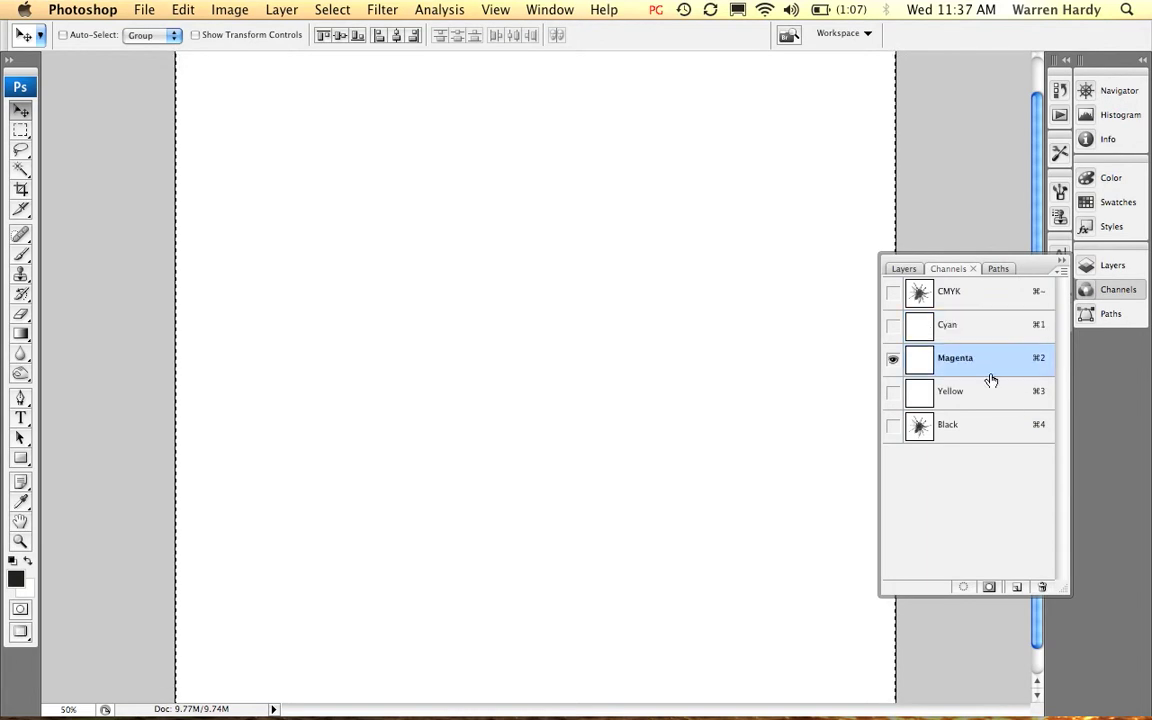
left_click(985, 395)
left_click(989, 428)
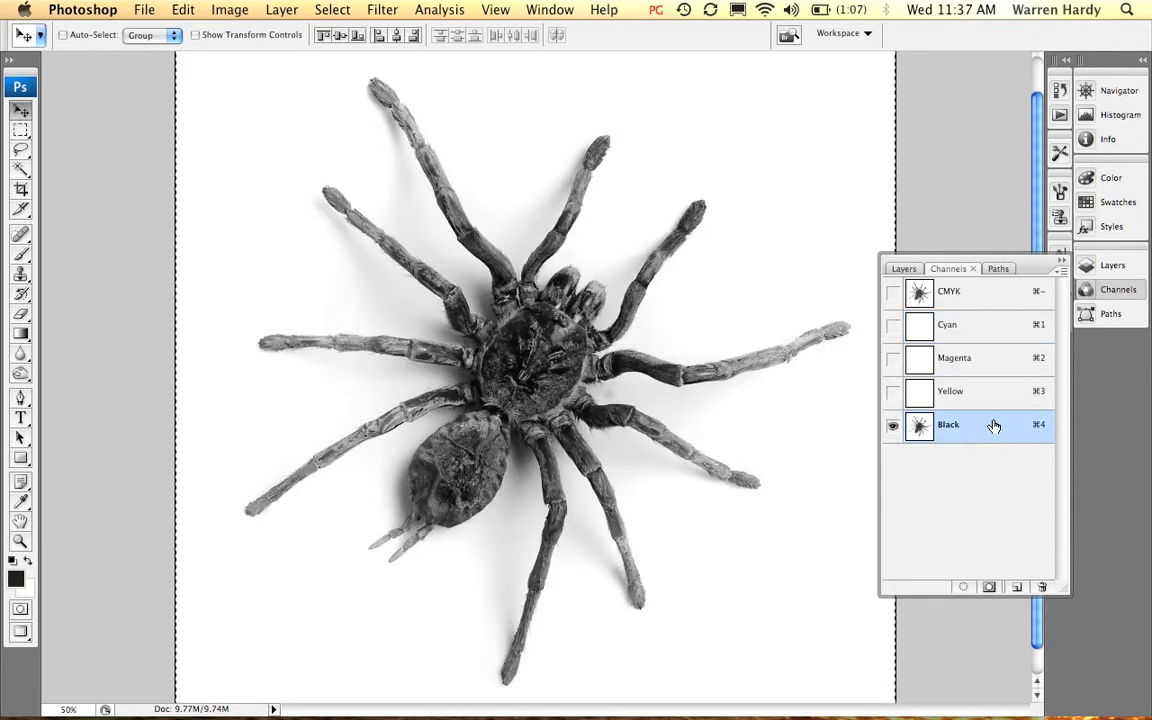
left_click(965, 292)
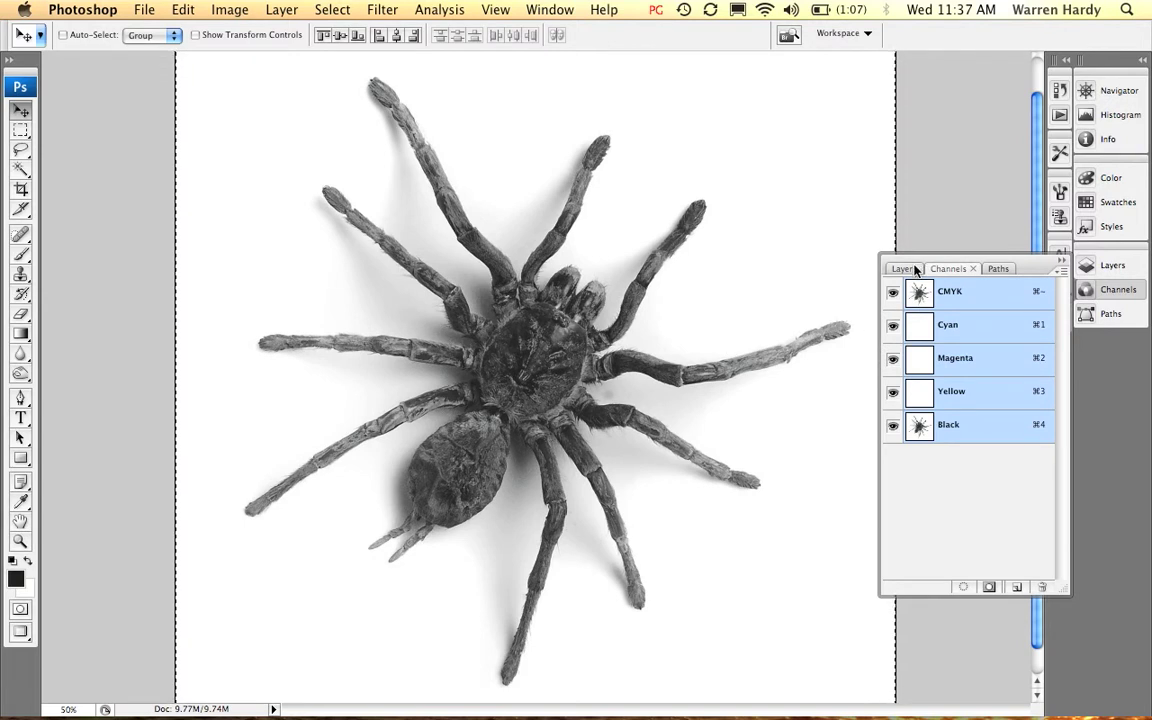
left_click(904, 269)
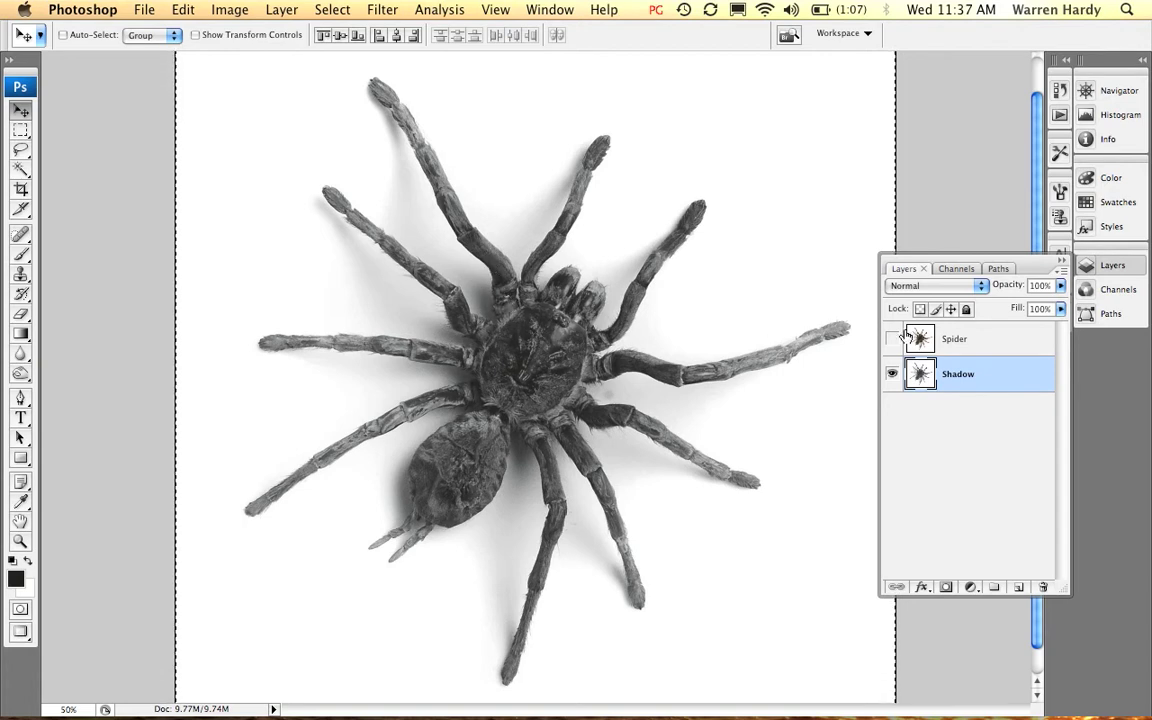
Make Spider the active layer and toggle its visibility to compare, leaving it shown
left_click(962, 340)
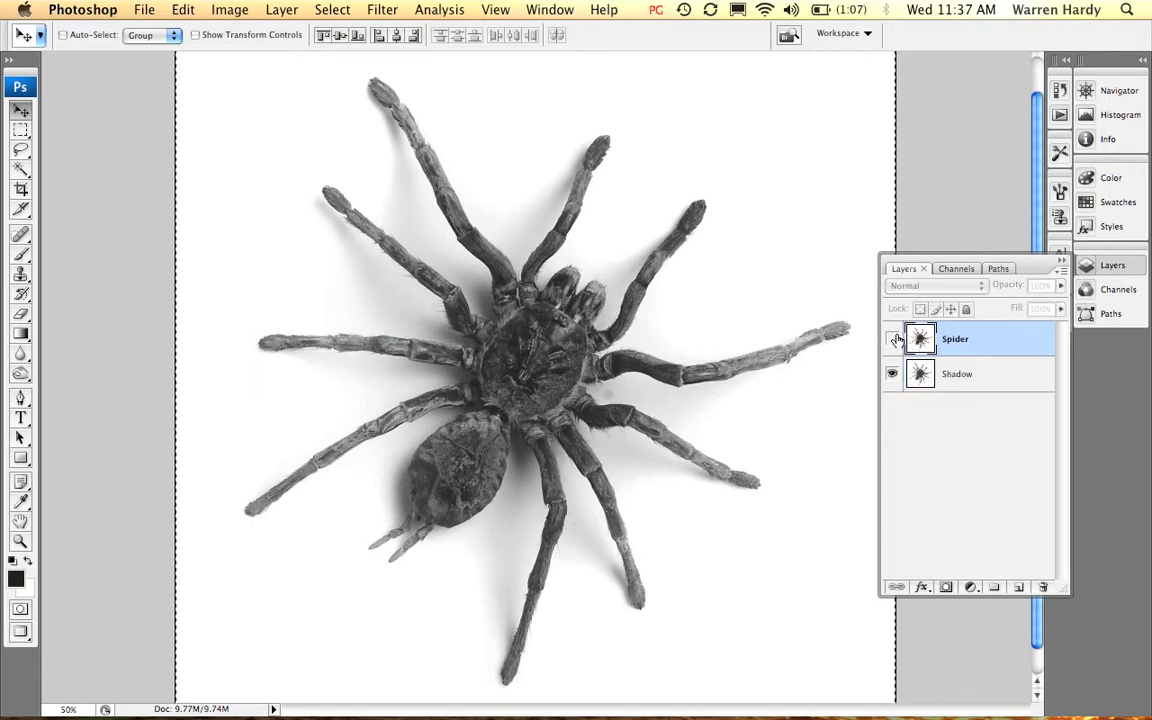
left_click(893, 340)
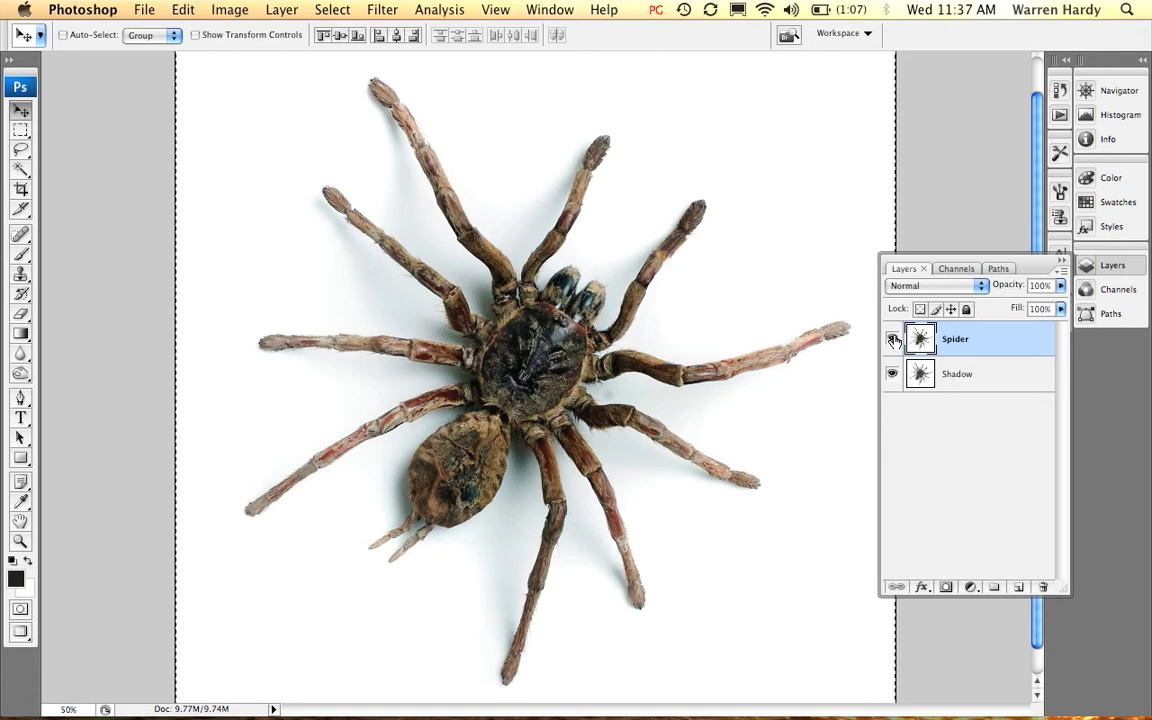
left_click(893, 340)
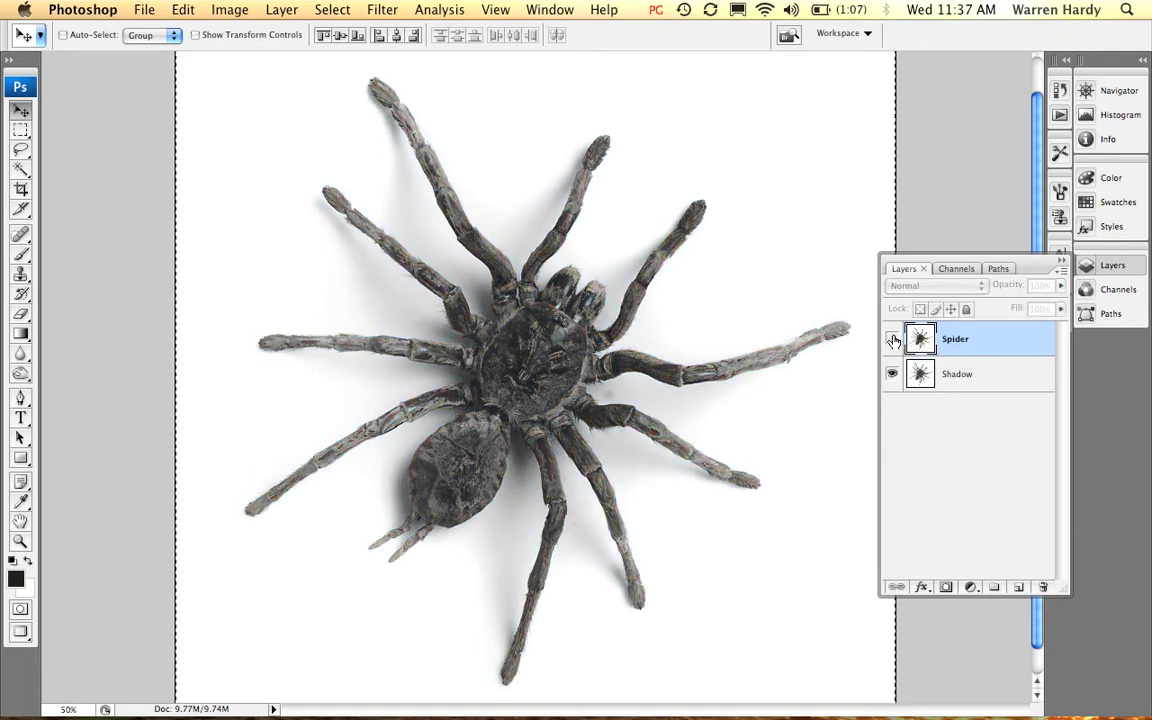
left_click(893, 340)
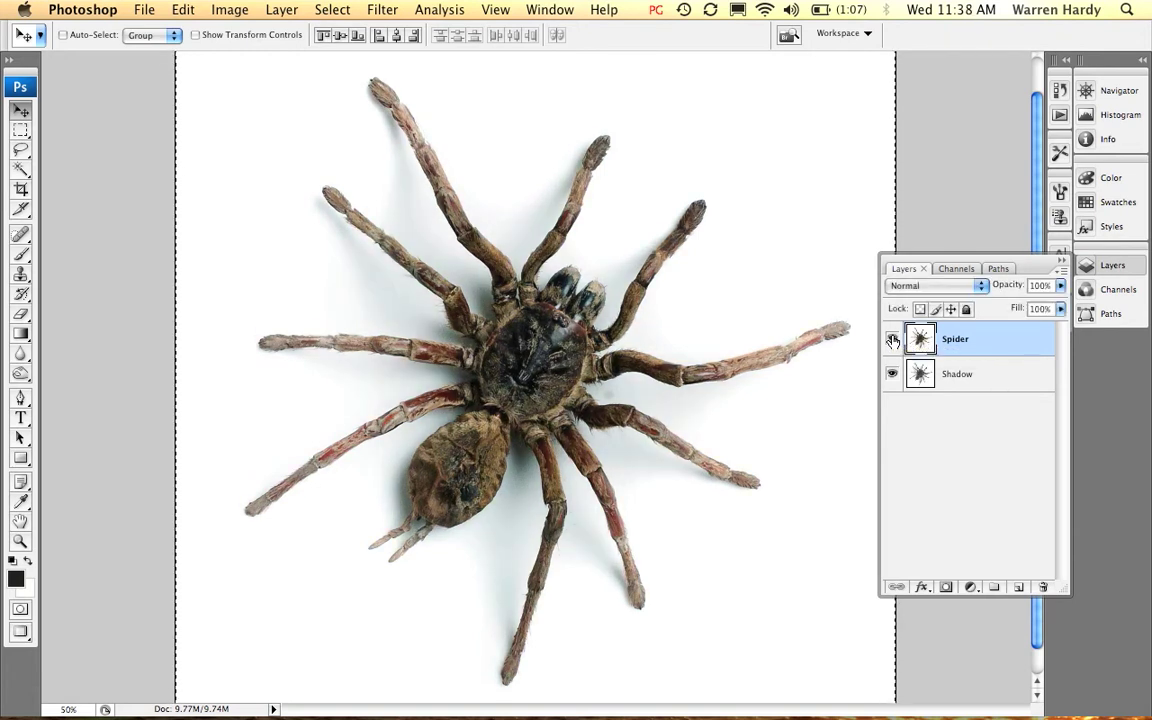
left_click(893, 340)
left_click(893, 340)
Check the Cyan, Magenta and Yellow channels, then display the document's Work Path in Paths
left_click(956, 268)
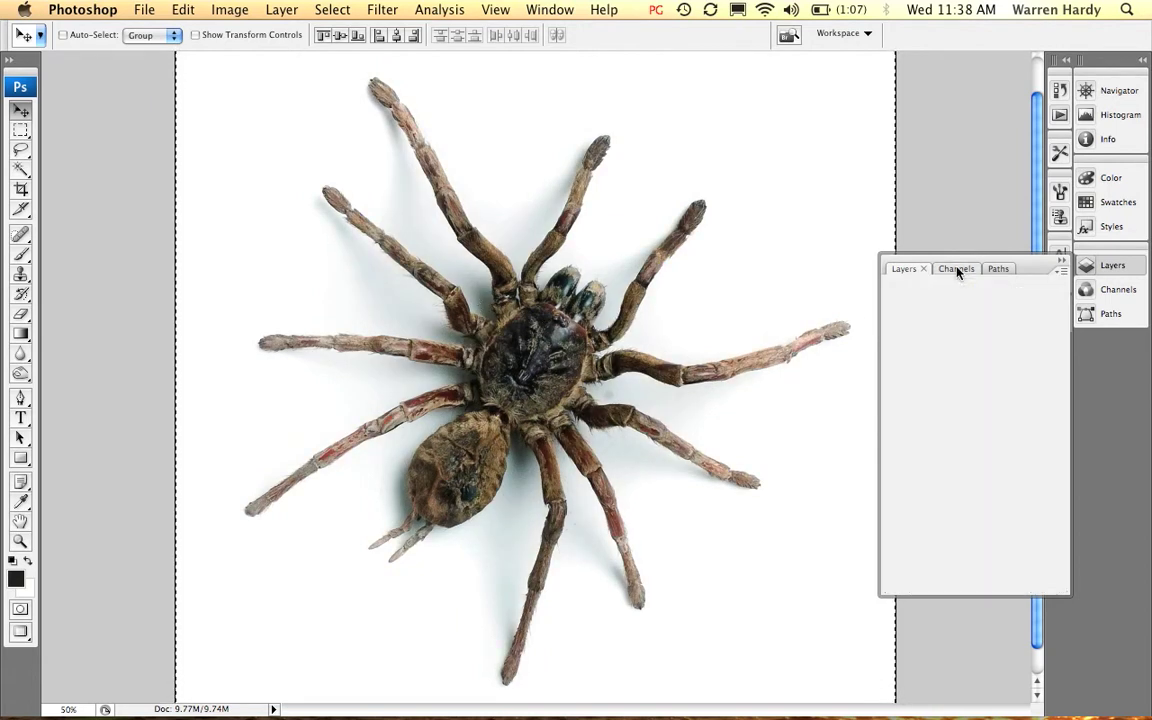
left_click(948, 326)
left_click(950, 359)
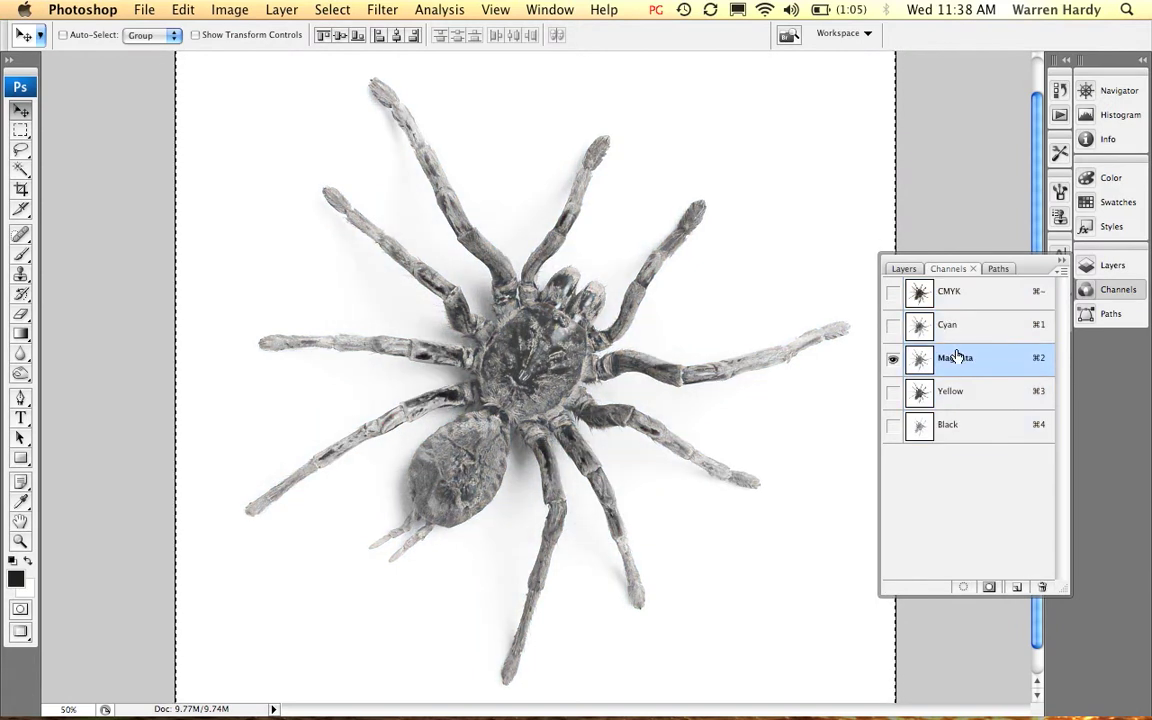
left_click(955, 392)
left_click(946, 292)
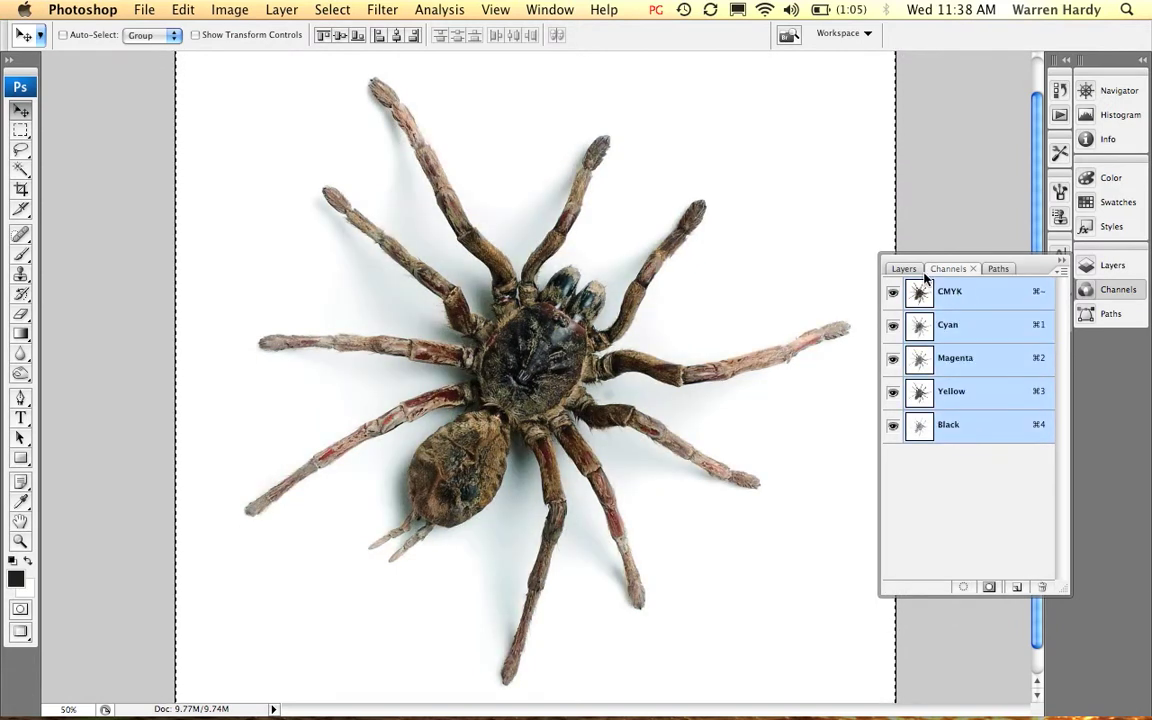
left_click(912, 270)
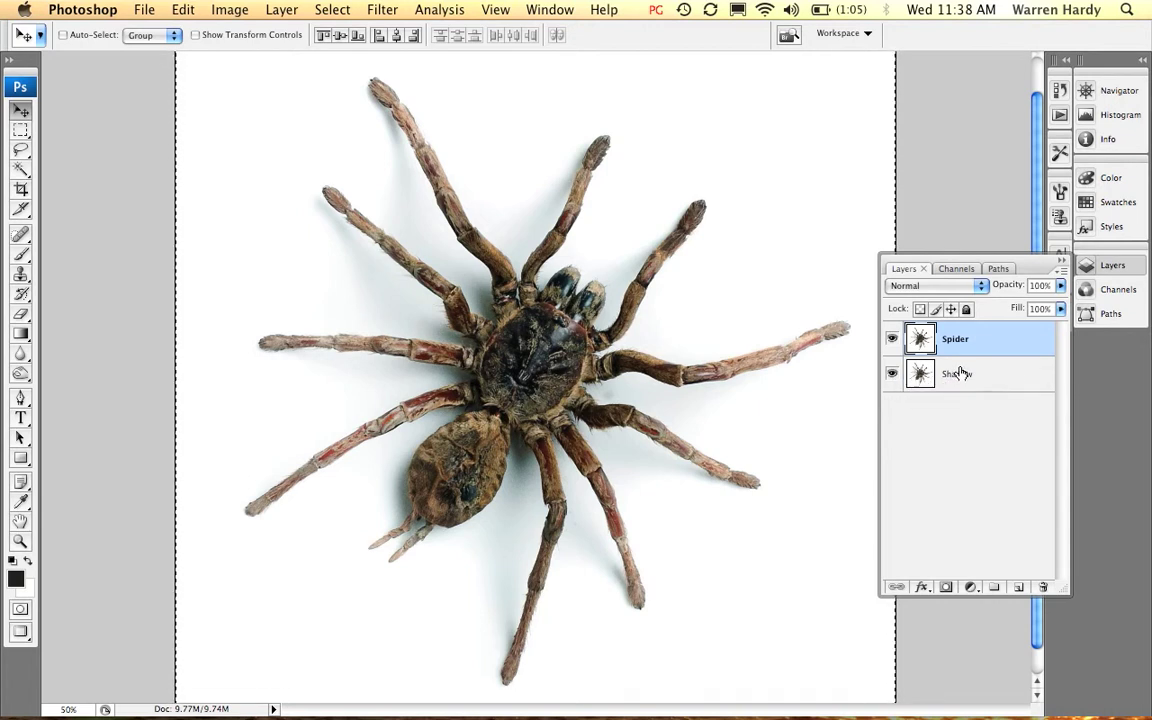
left_click(1001, 270)
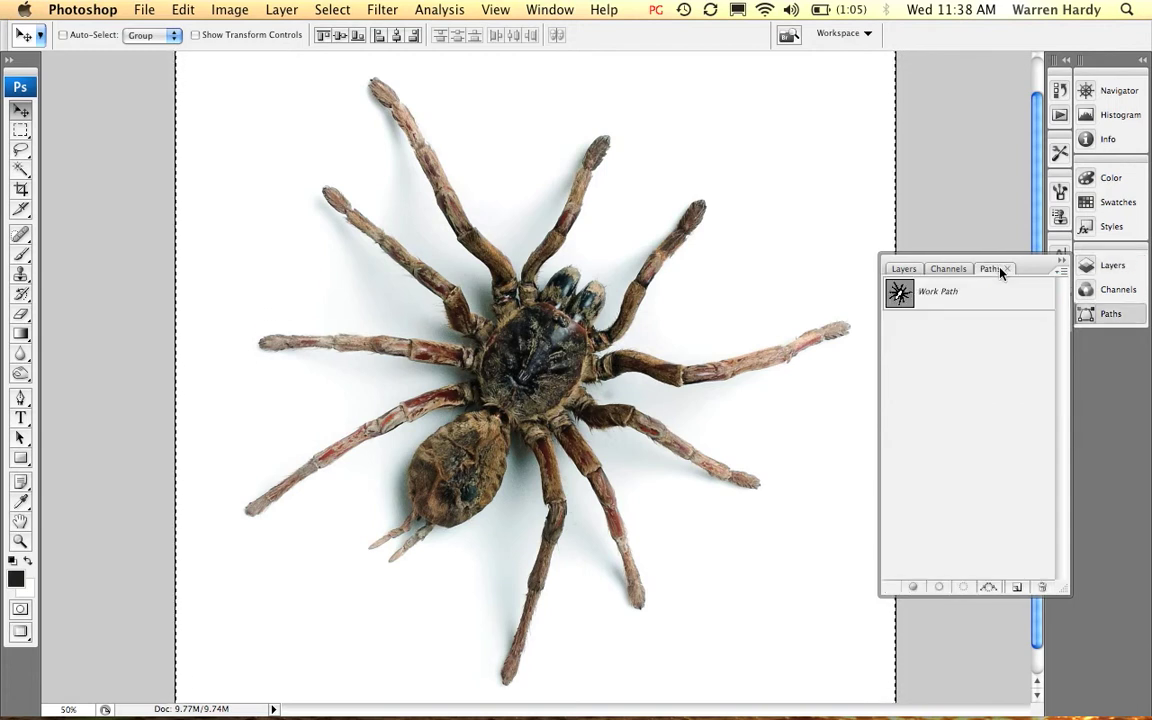
Convert the spider's Work Path into a new selection with a 0-pixel feather radius
left_click(900, 293, "super")
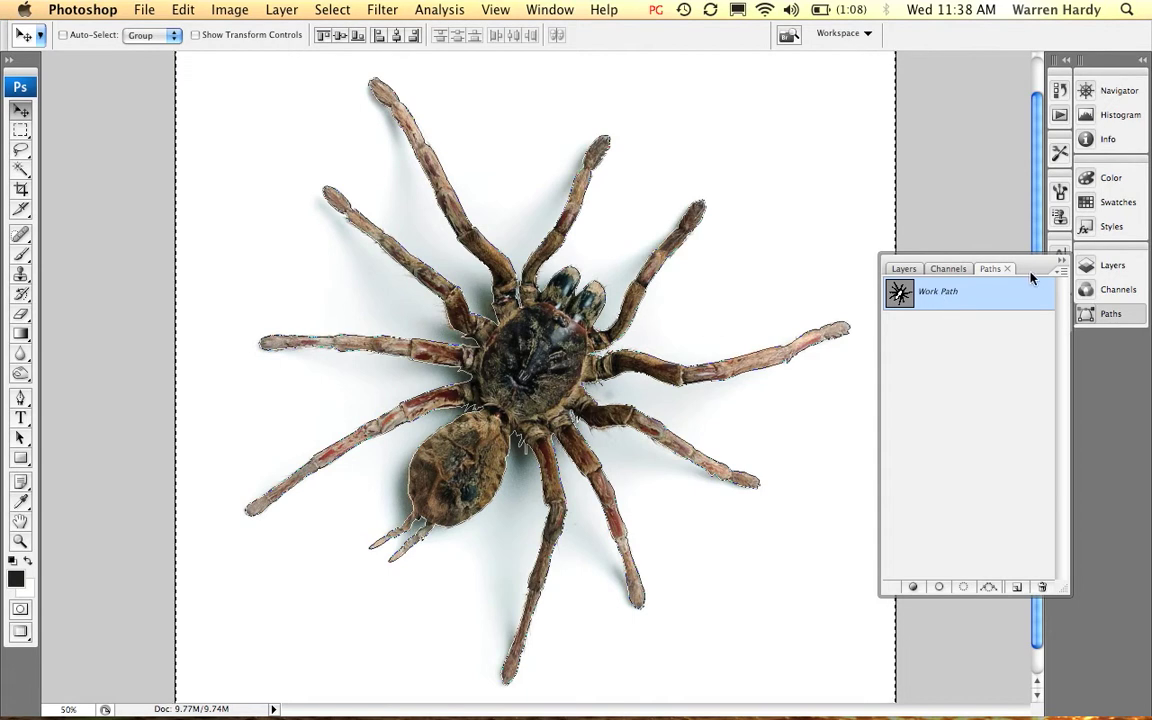
left_click(1062, 272)
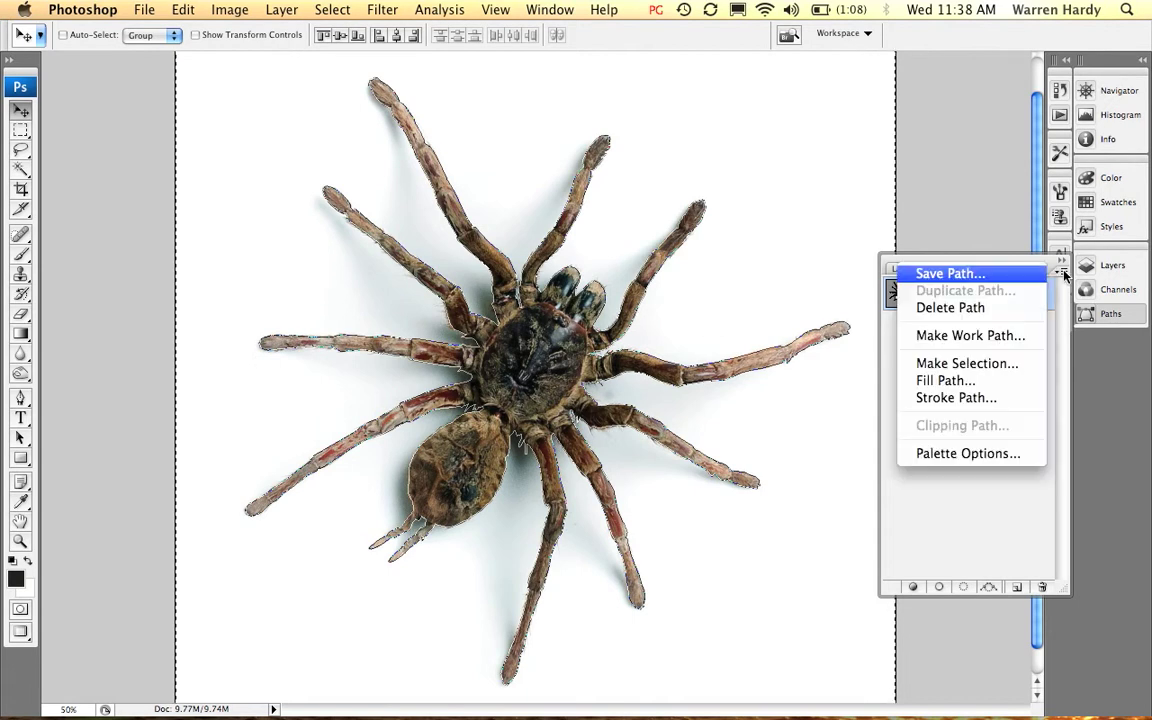
left_click(969, 366)
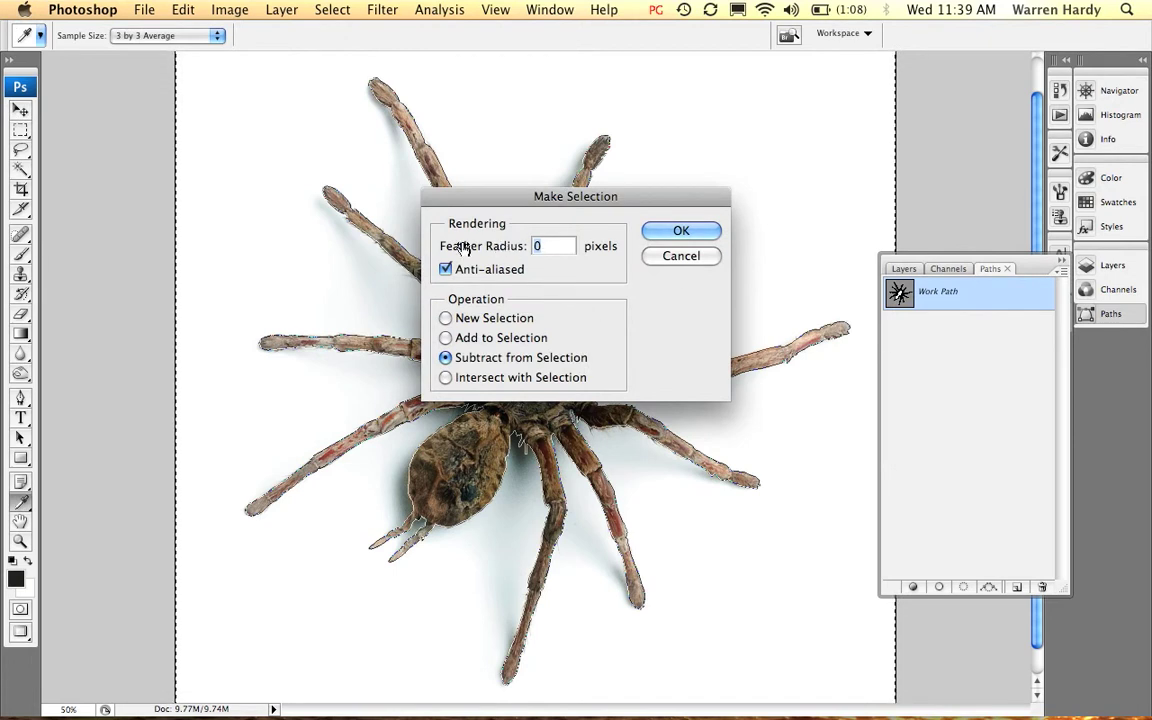
left_click(446, 318)
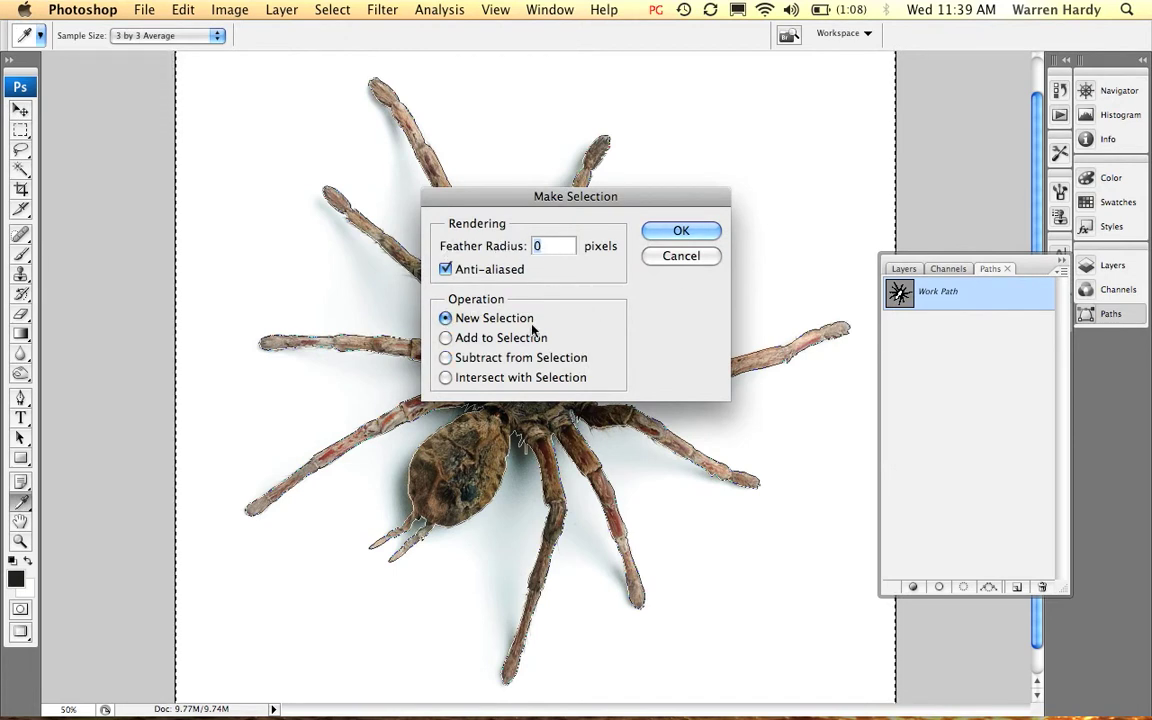
left_click(681, 231)
key("v")
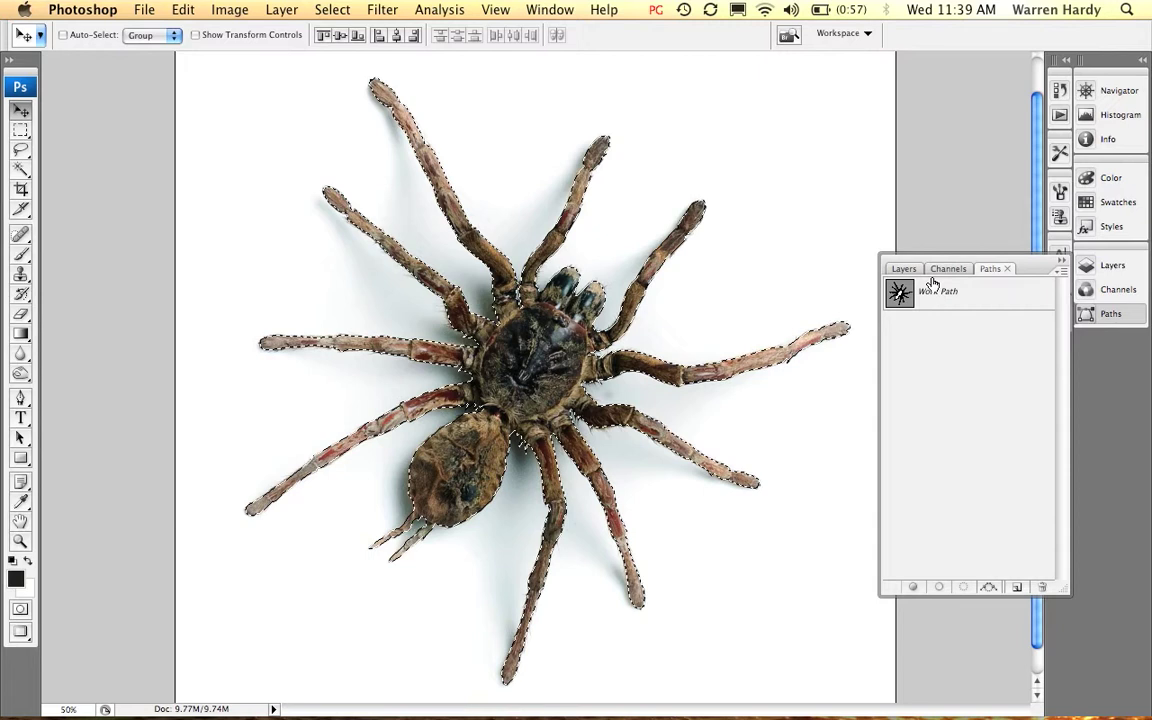
Add a layer mask to the Spider layer from the tarantula selection
left_click(899, 270)
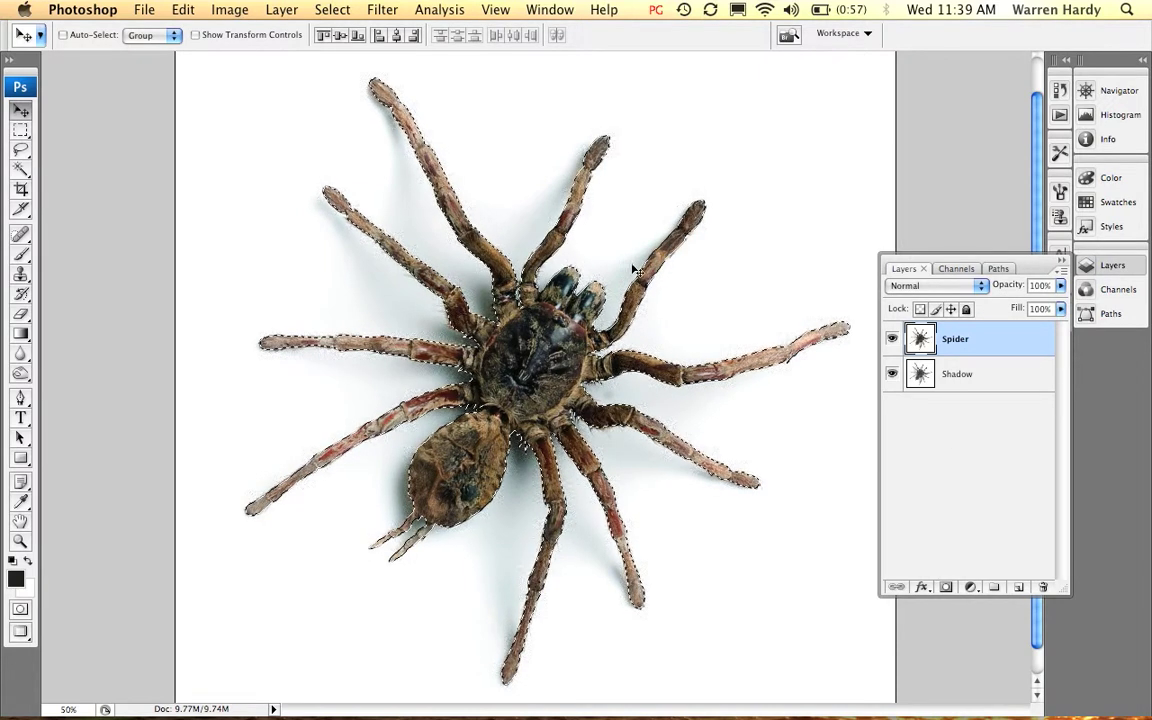
left_click(946, 588)
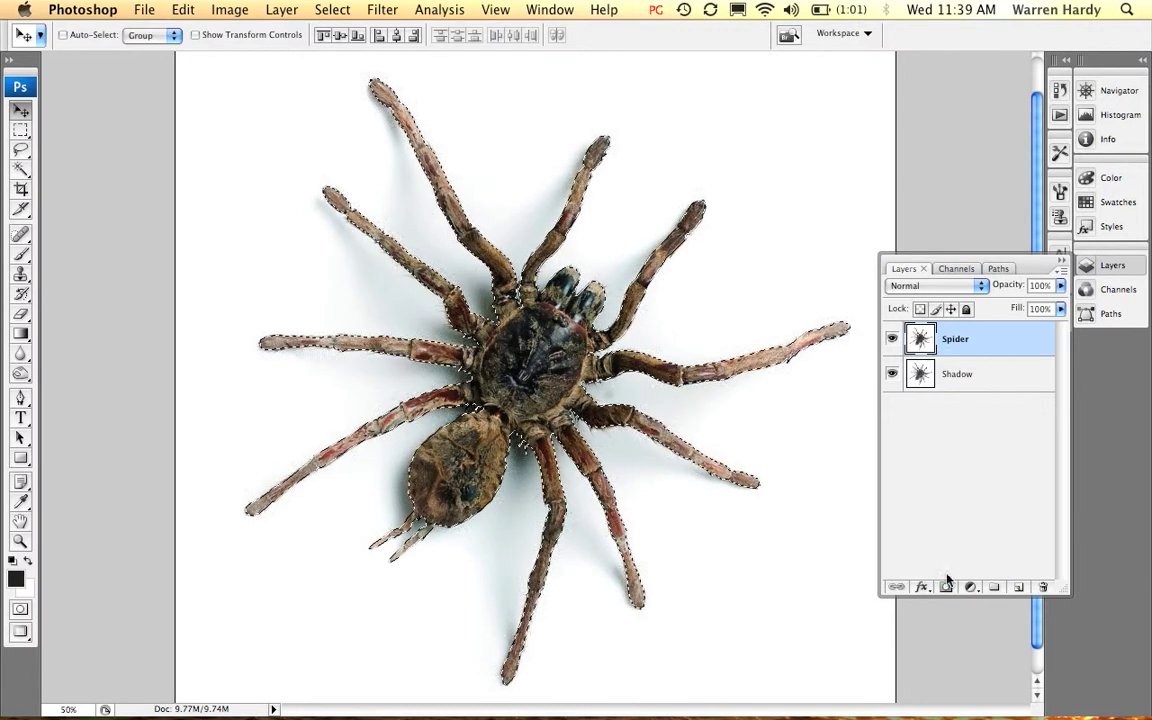
left_click(947, 589)
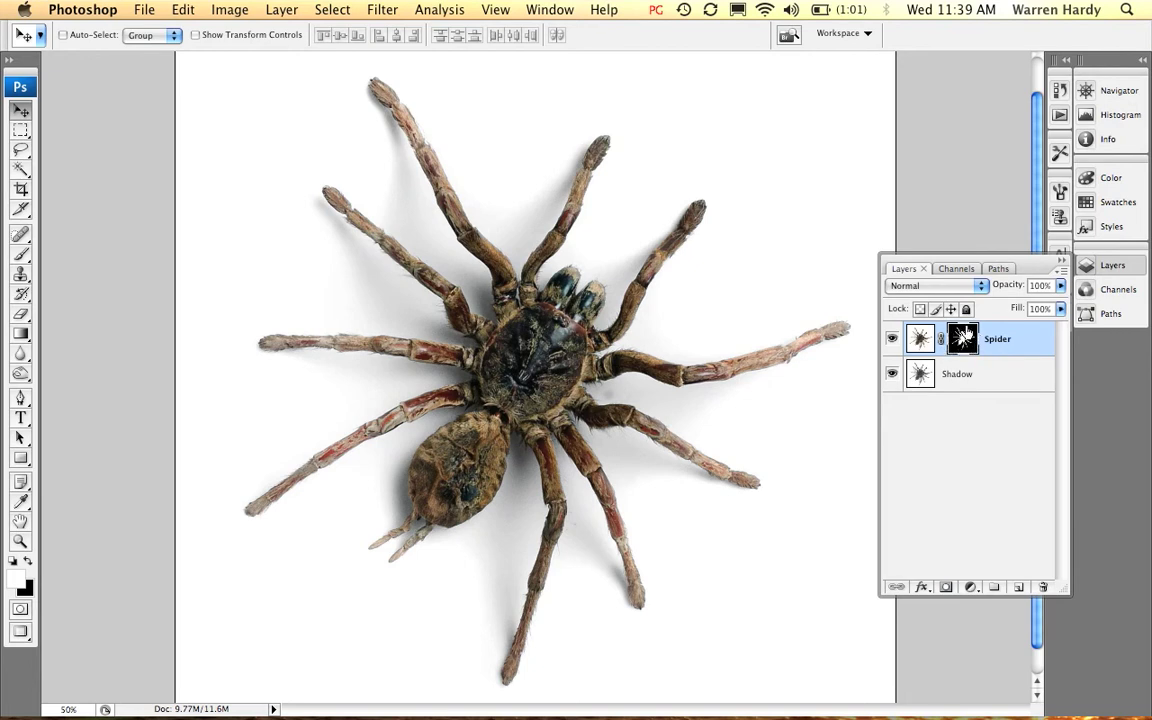
Hide the Shadow layer and zoom to 100% on the spider's body
left_click(892, 374)
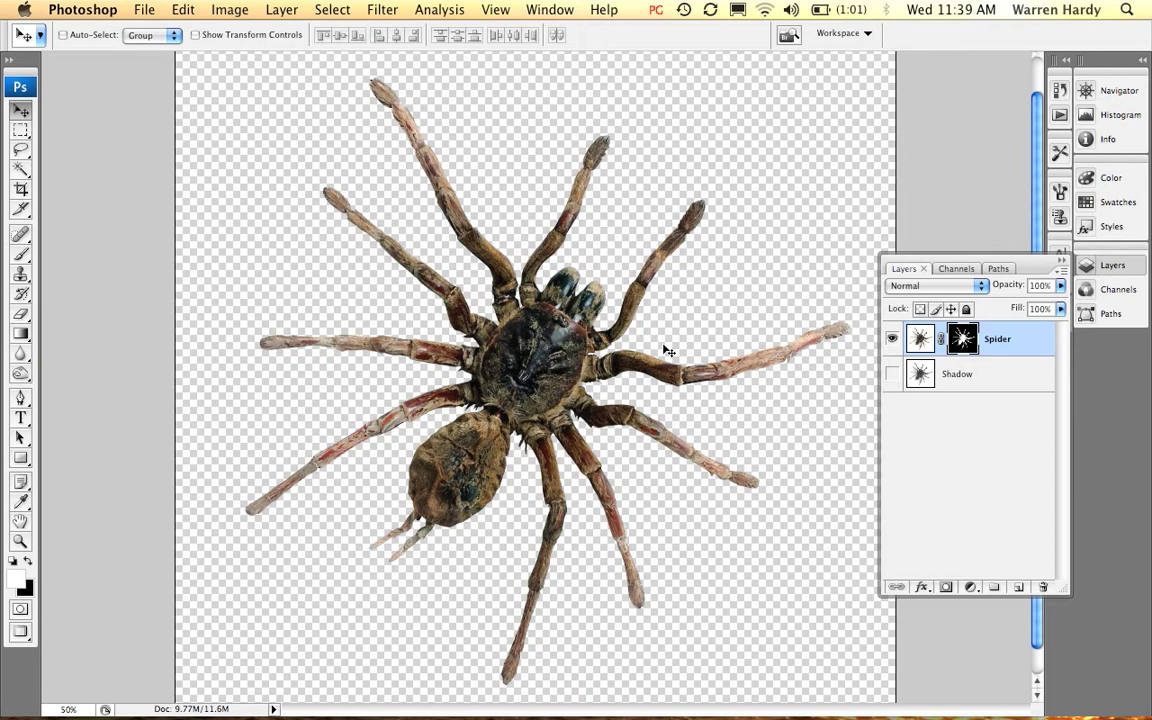
key("super+equal")
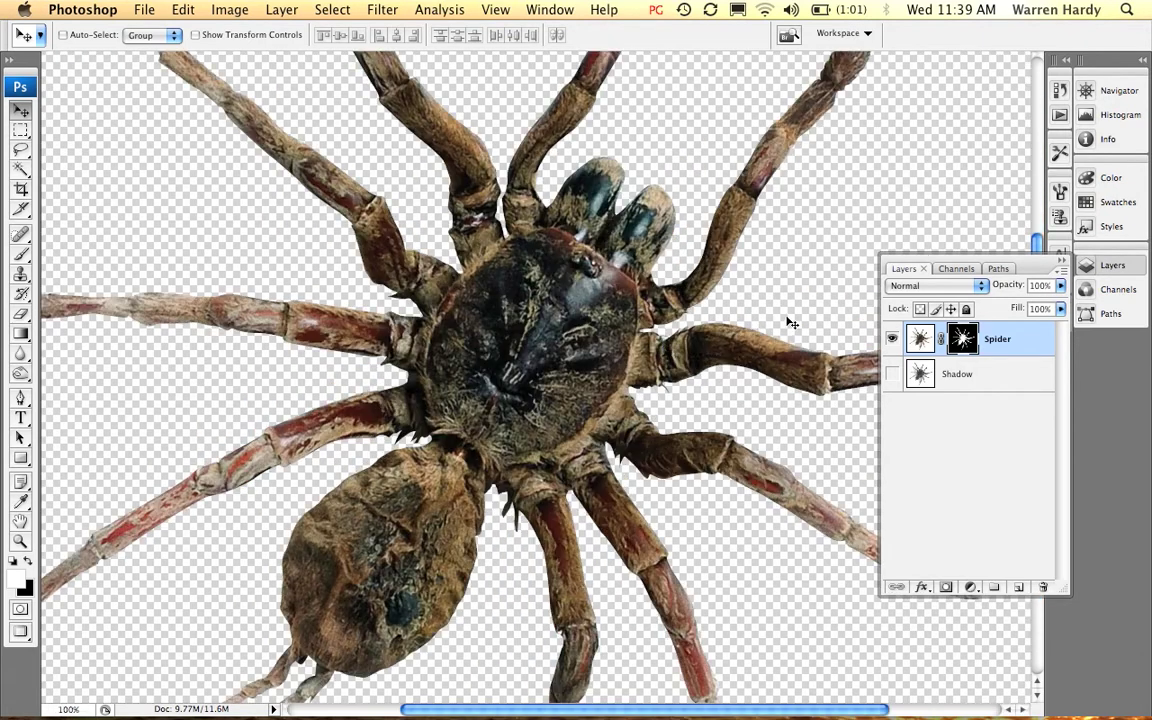
left_click_drag(734, 398, 574, 290)
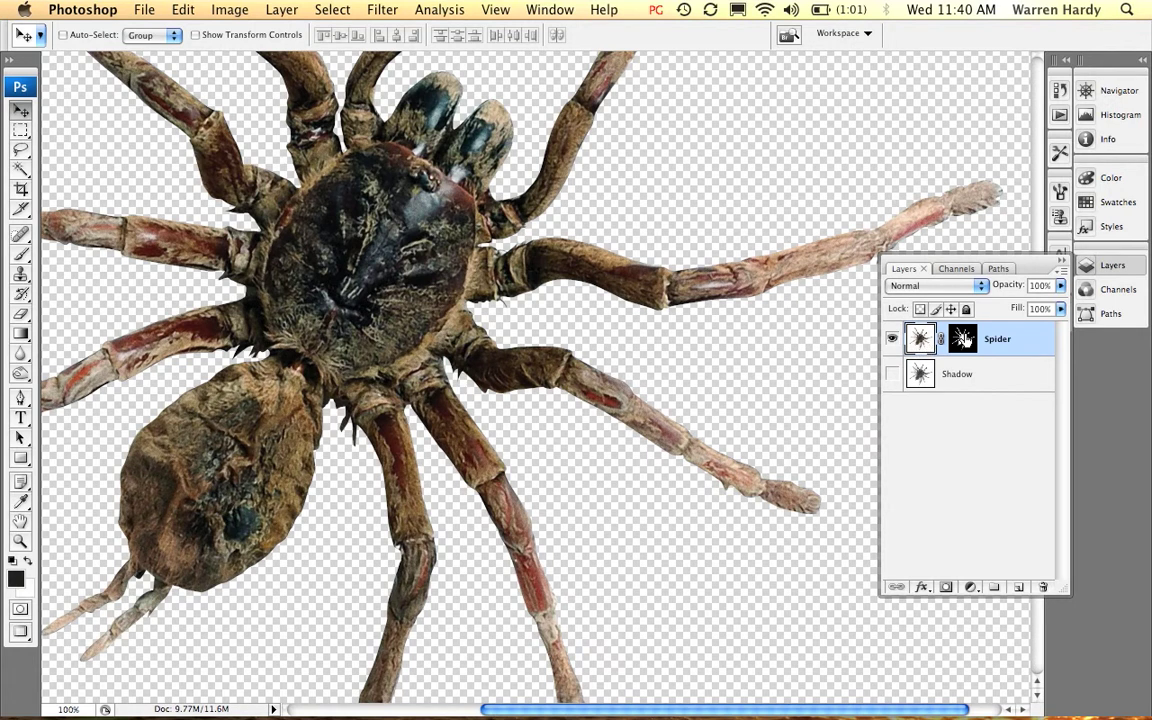
left_click_drag(549, 350, 553, 449)
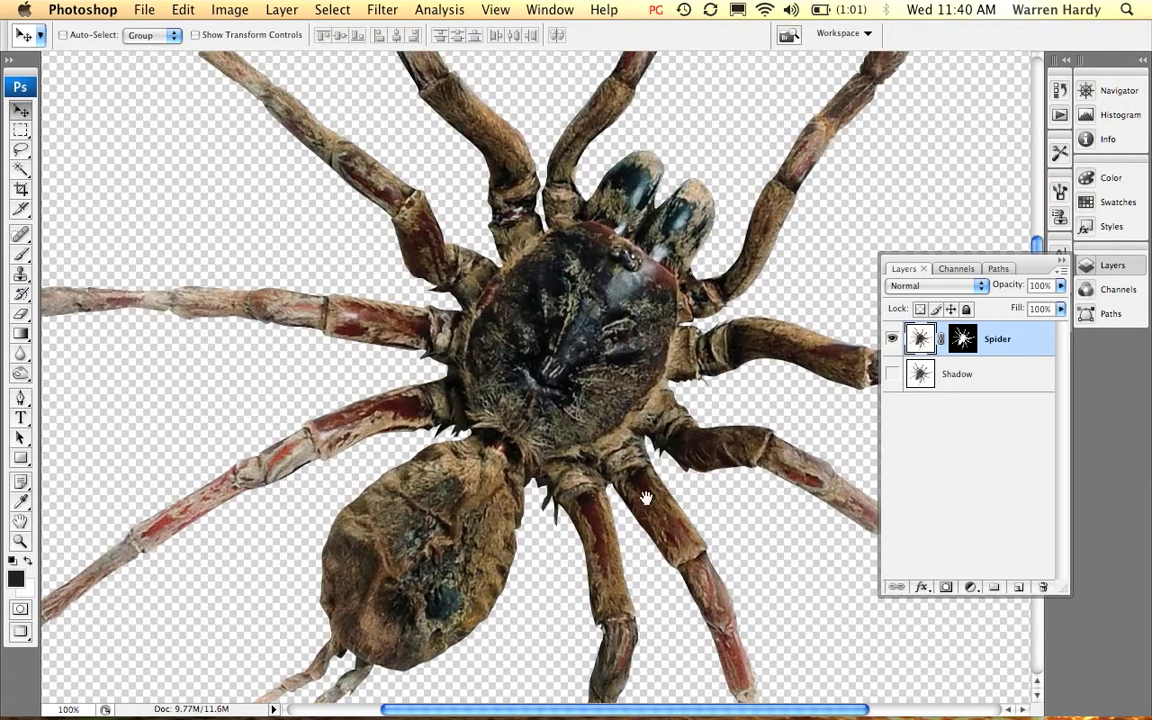
Disable the Spider layer's mask to reveal the original white background and shadow
left_click(962, 340)
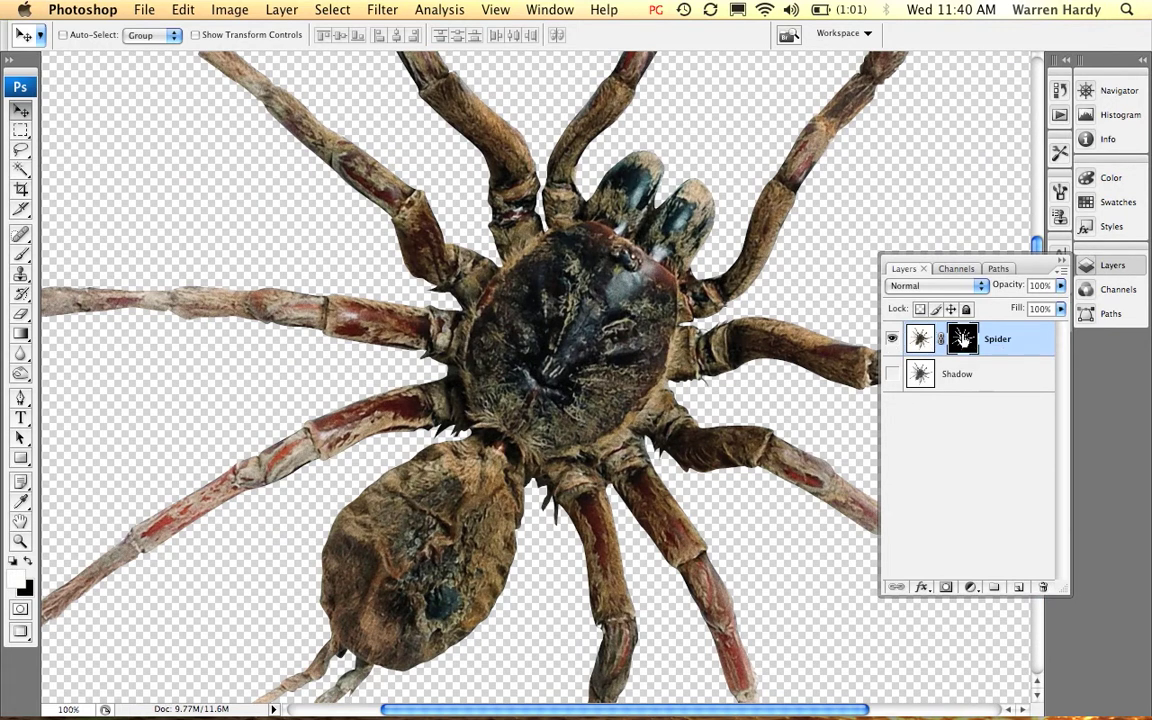
left_click(1062, 272)
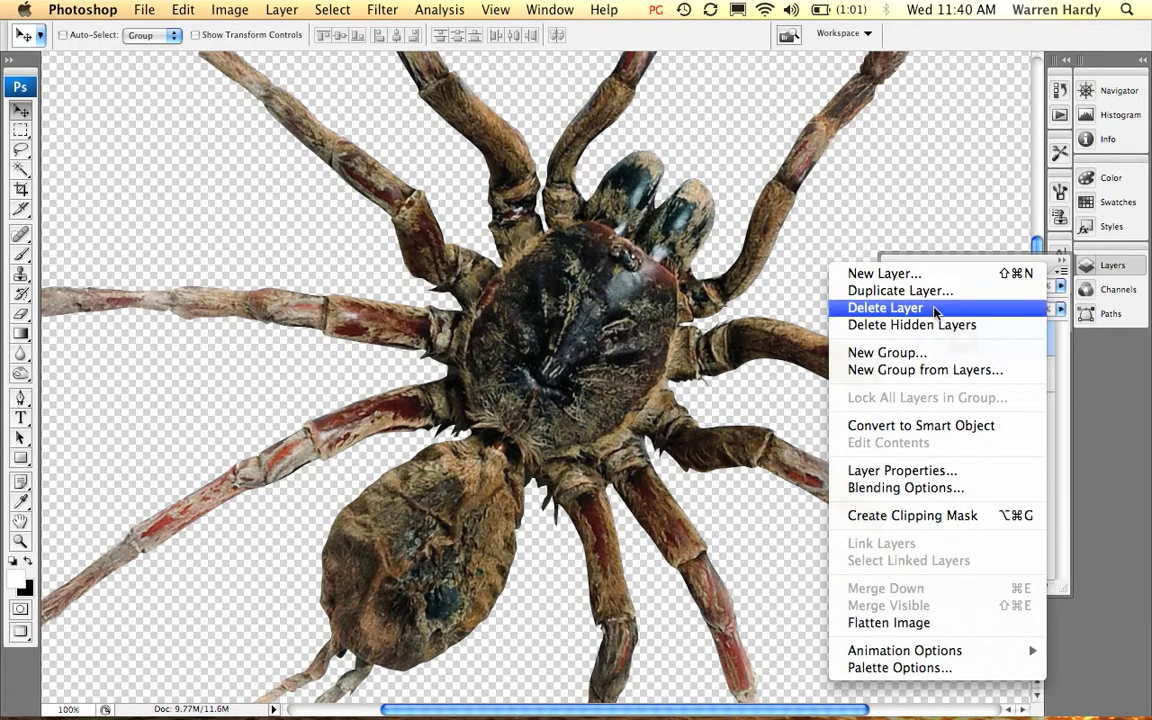
left_click(1064, 473)
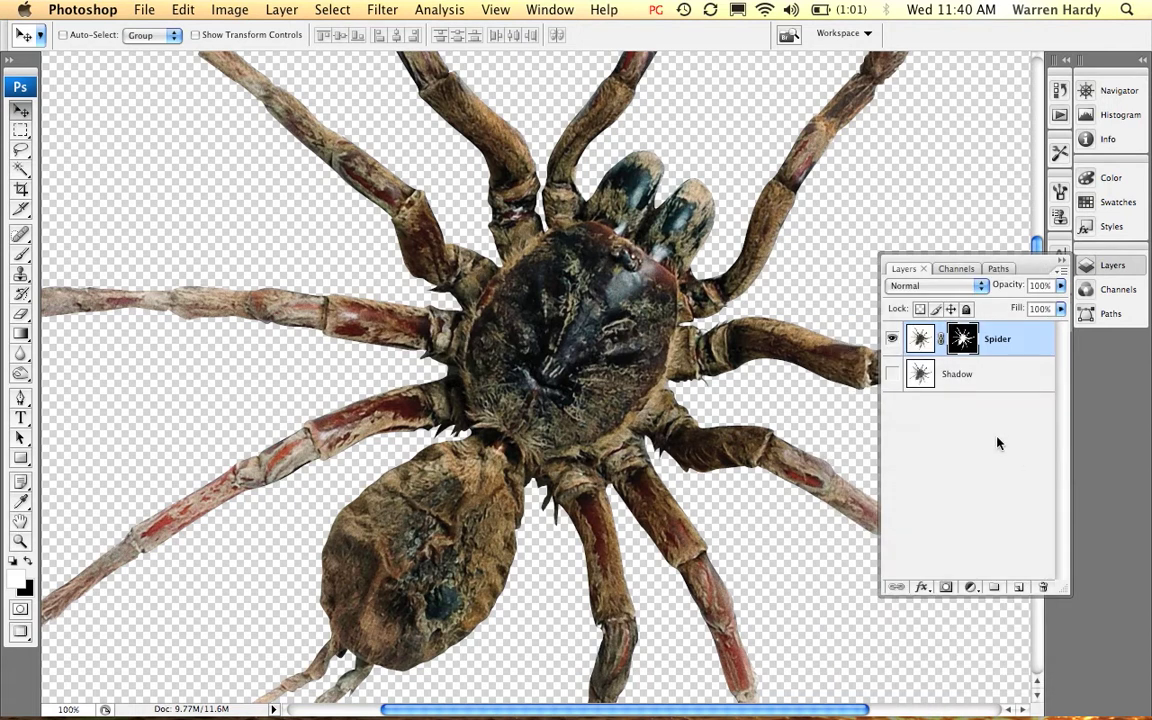
left_click(962, 339, "shift")
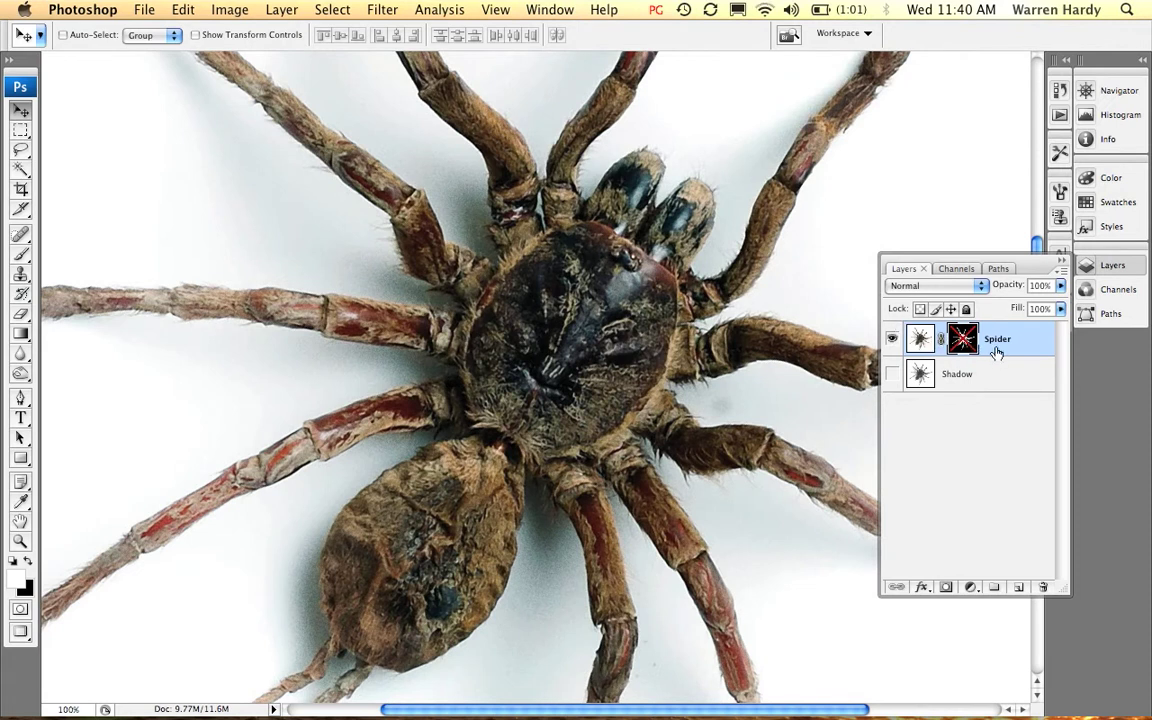
Re-enable the Spider layer mask, then select the Shadow layer and make it visible
left_click(964, 341, "shift")
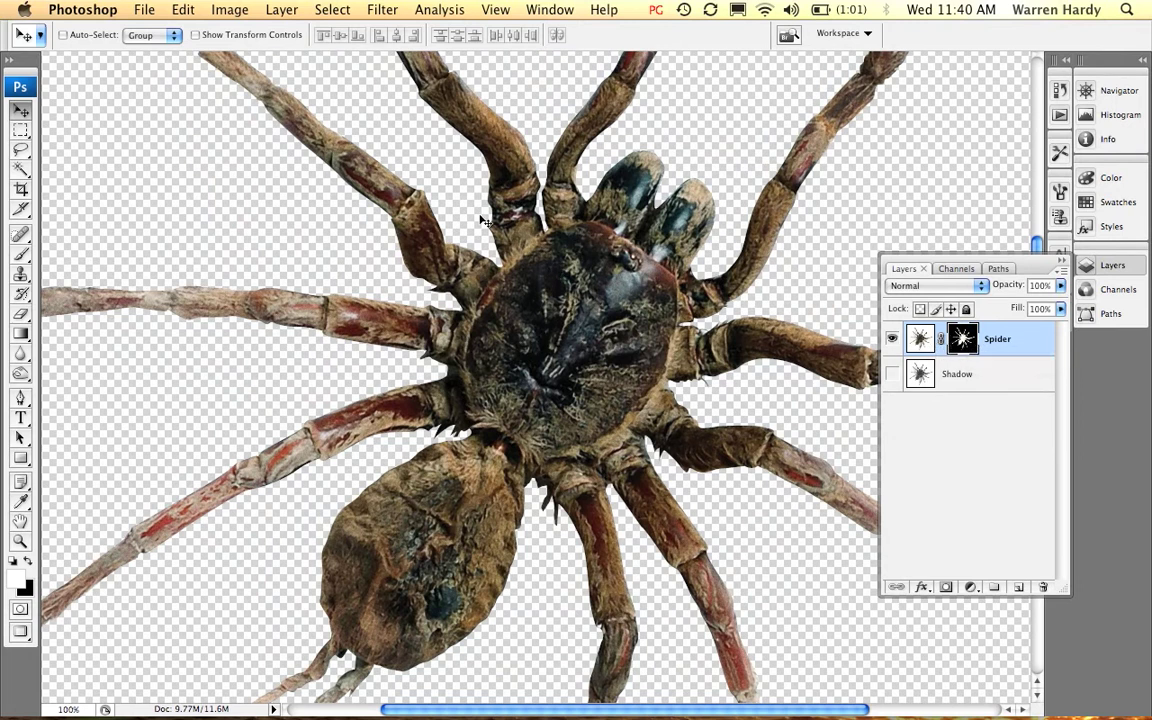
left_click(922, 375)
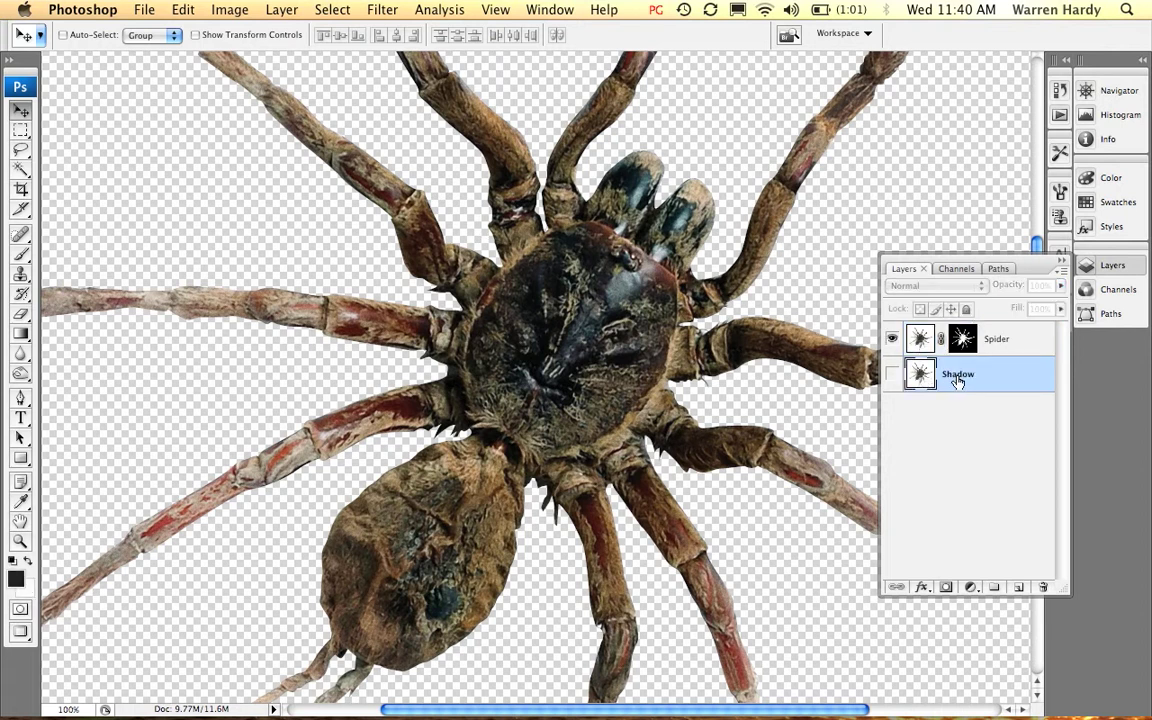
left_click(892, 374)
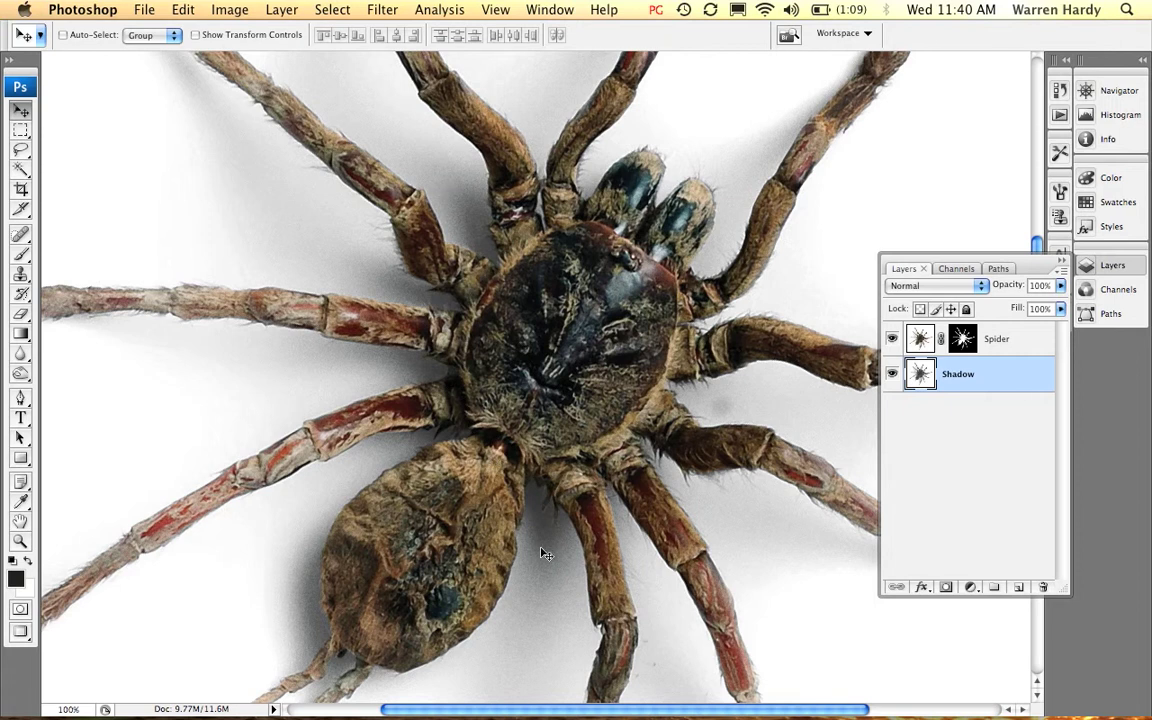
View the Cyan, Magenta, Yellow and Black channels individually, zoom out, then restore the CMYK composite
left_click(958, 270)
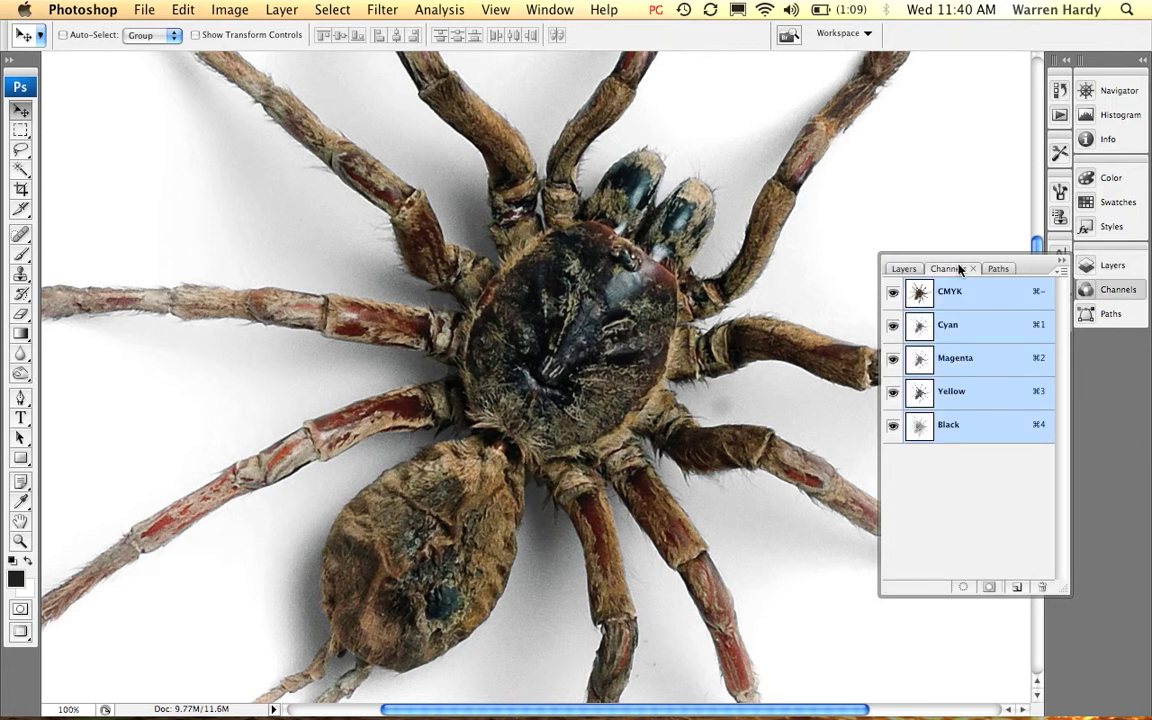
left_click(969, 328)
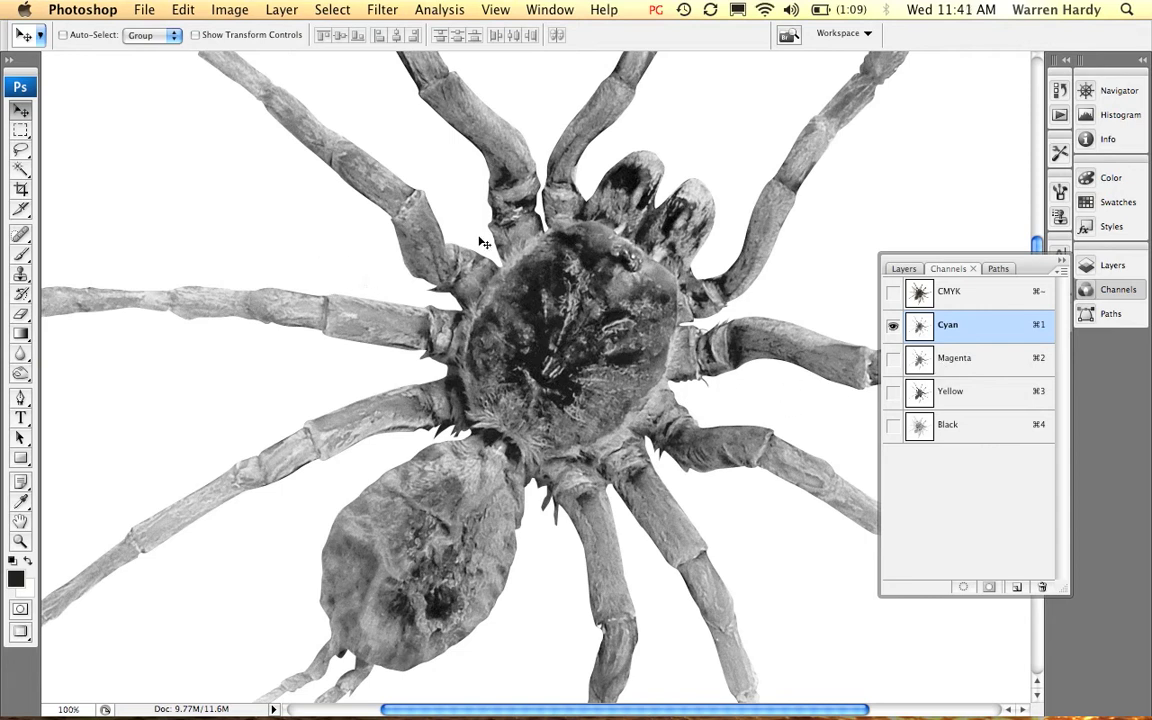
left_click(975, 360)
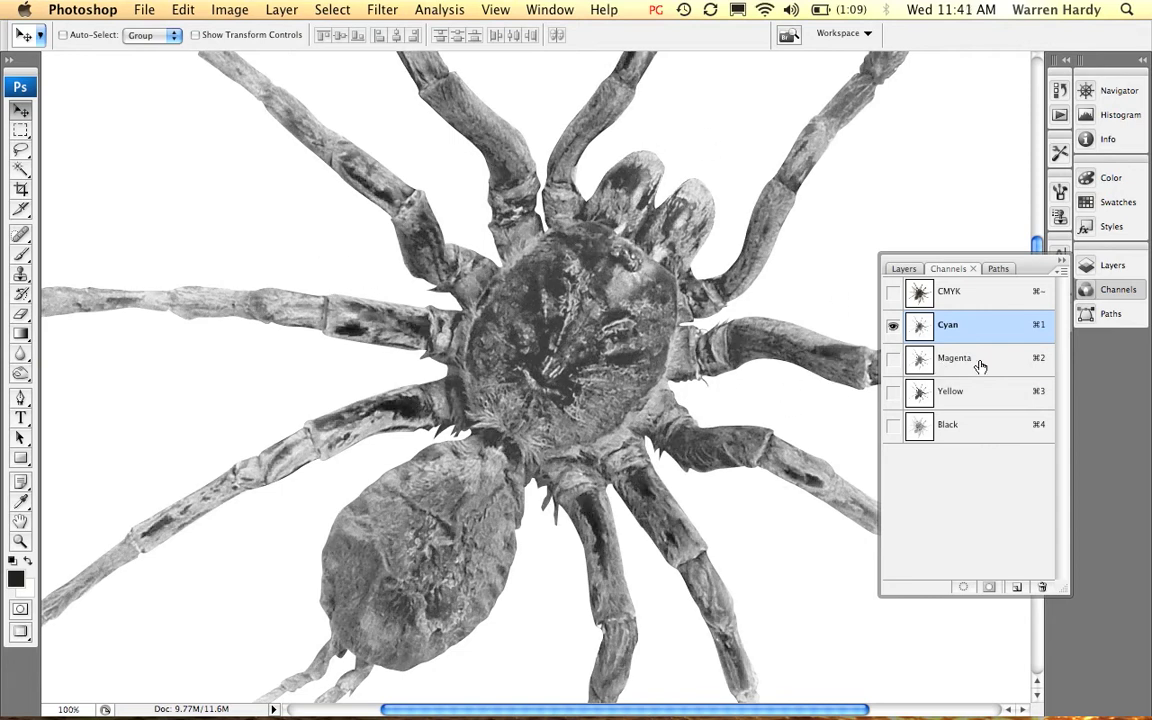
left_click(975, 391)
left_click(957, 426)
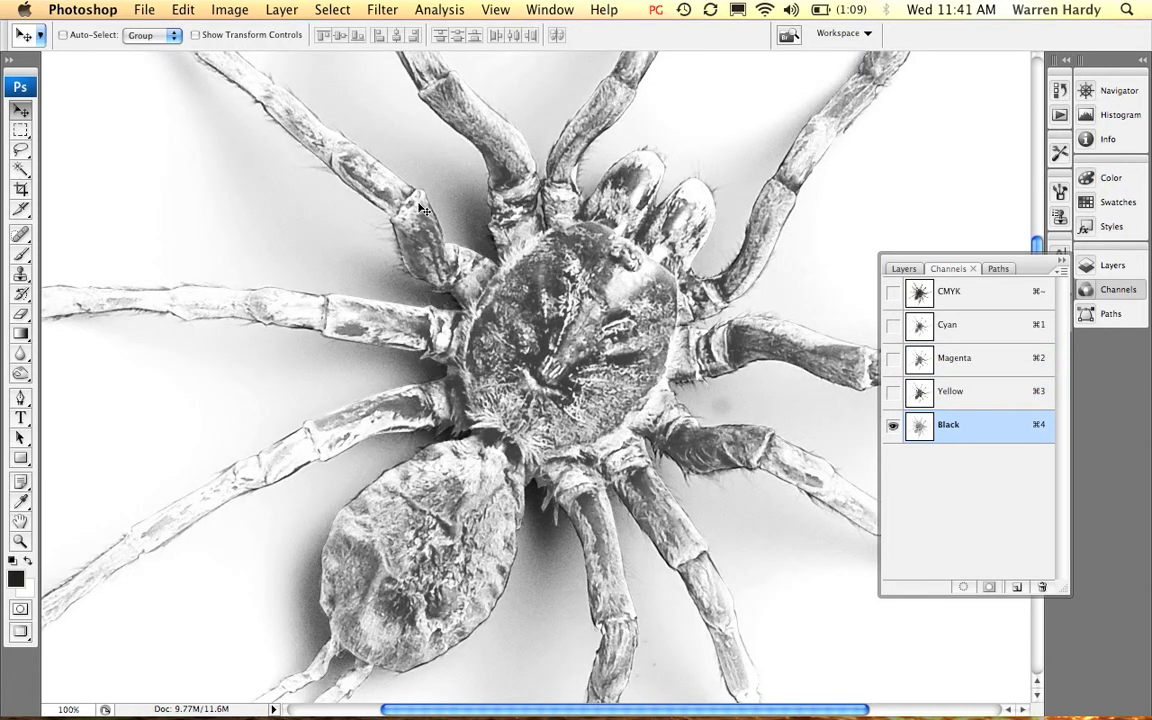
key("super+minus")
key("super+minus")
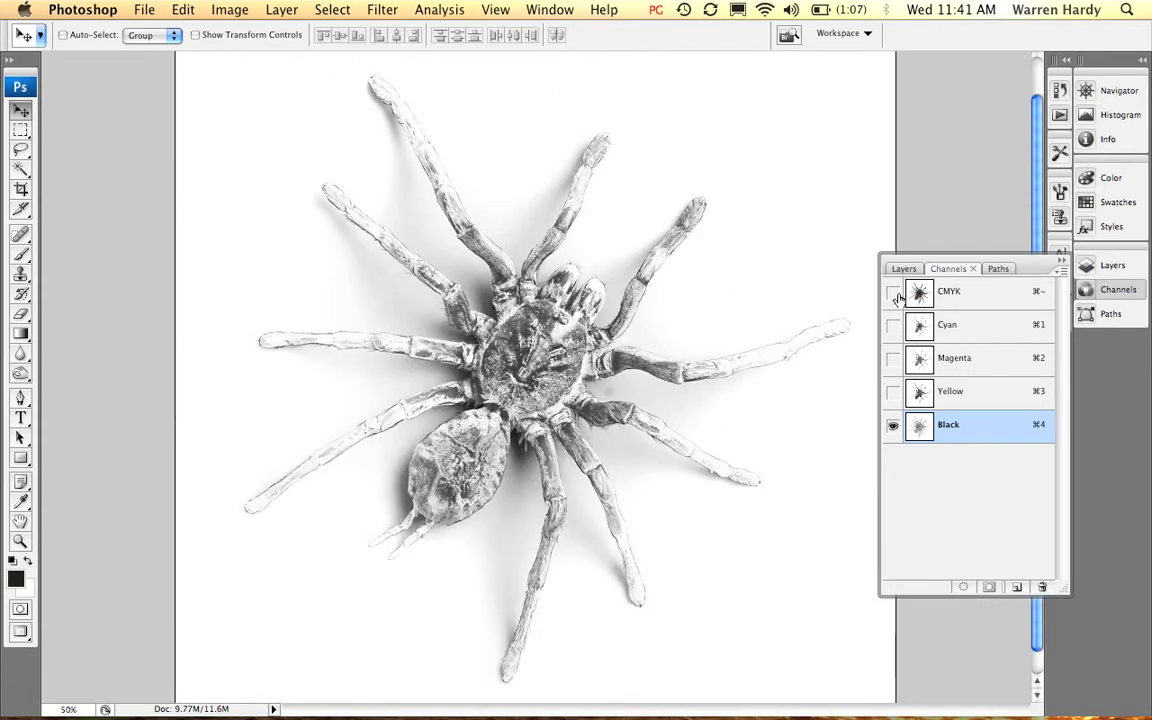
left_click(894, 292)
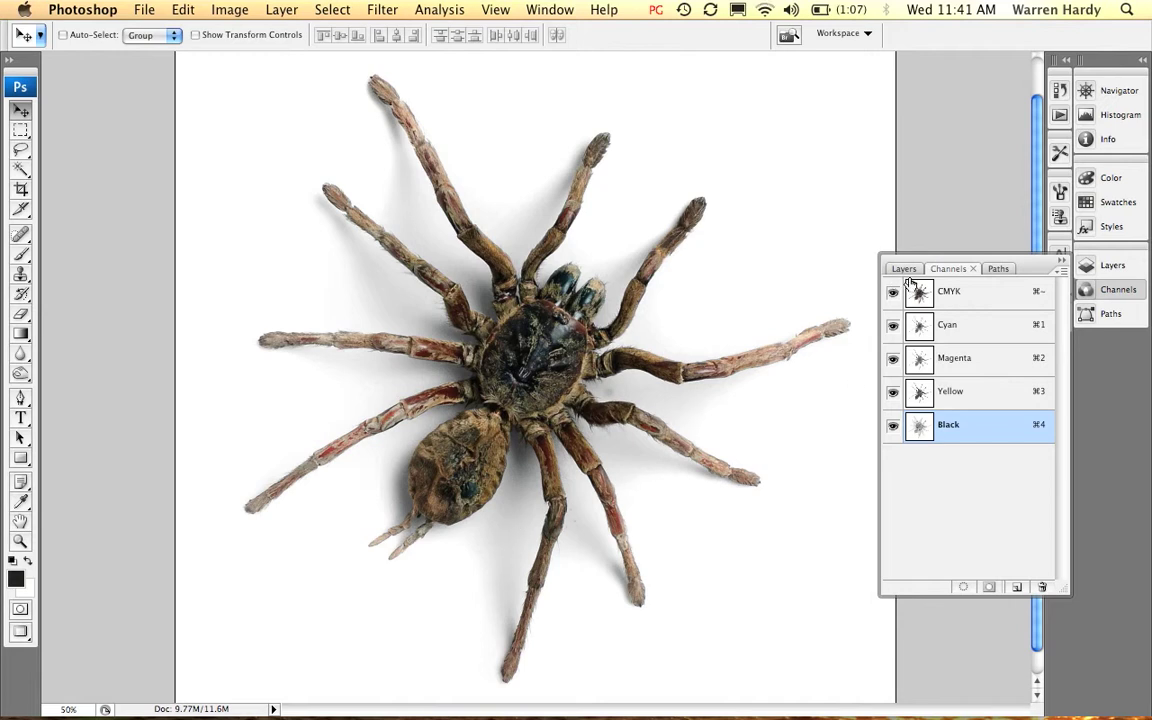
Preview the originally opened photo in History, then return to the Enable Layer Mask state
left_click(1058, 93)
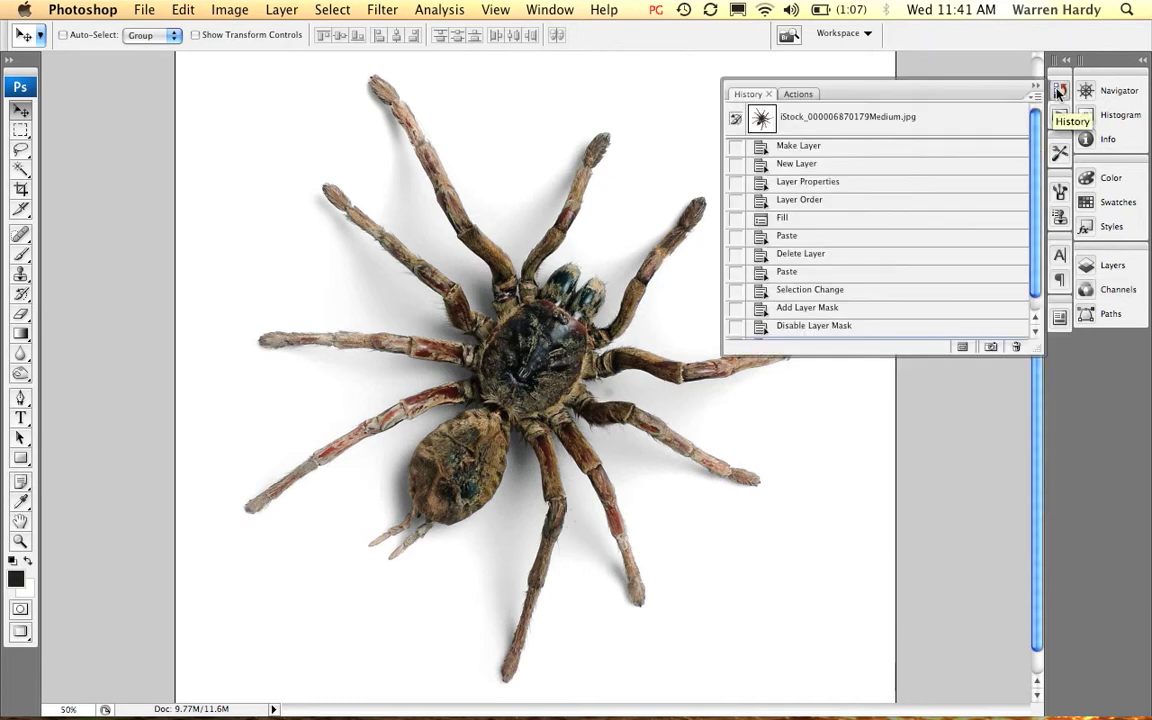
left_click(899, 123)
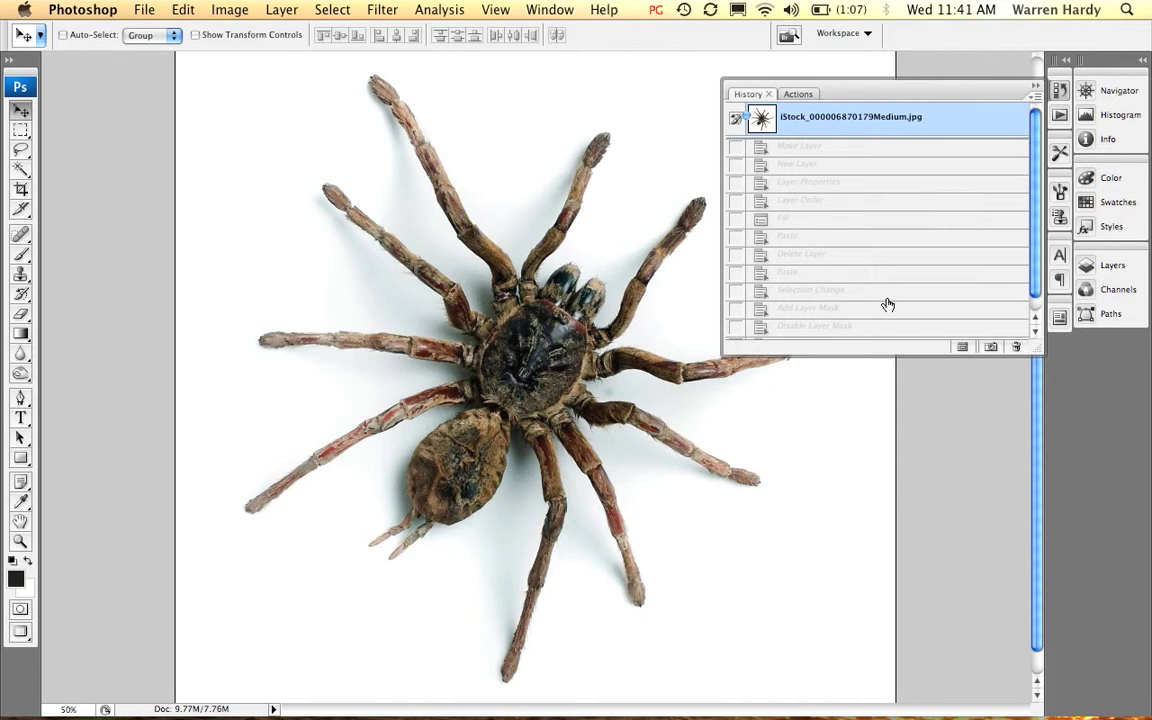
left_click_drag(1035, 347, 1035, 392)
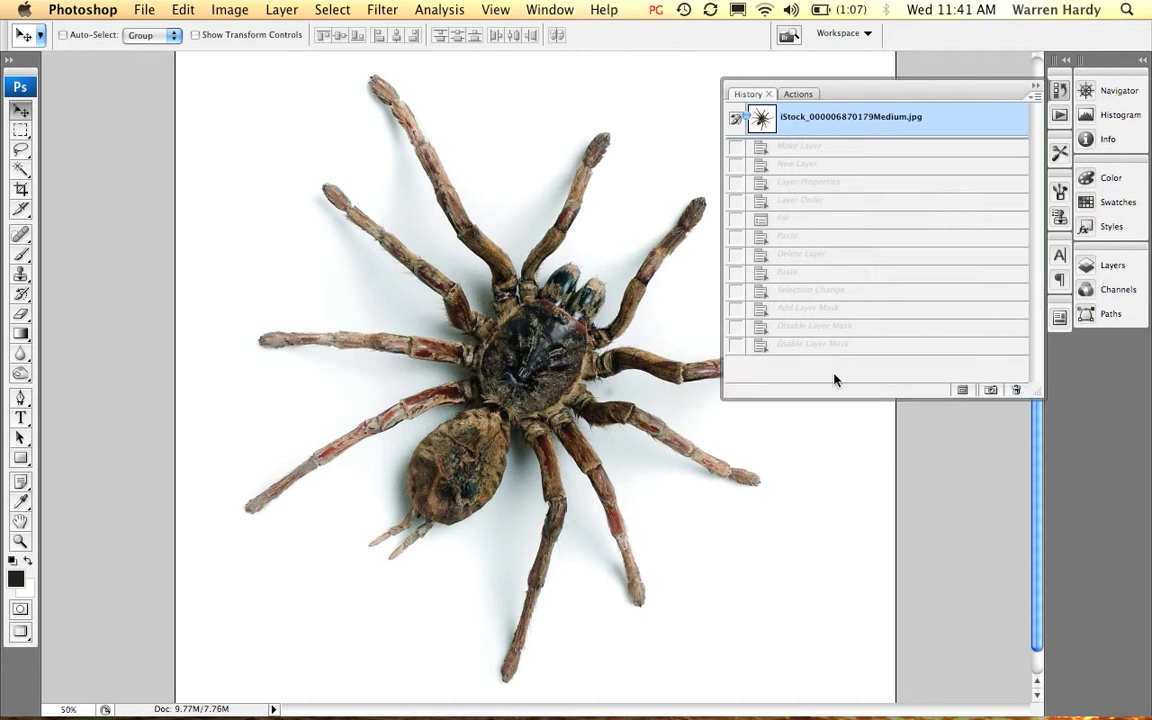
left_click(839, 345)
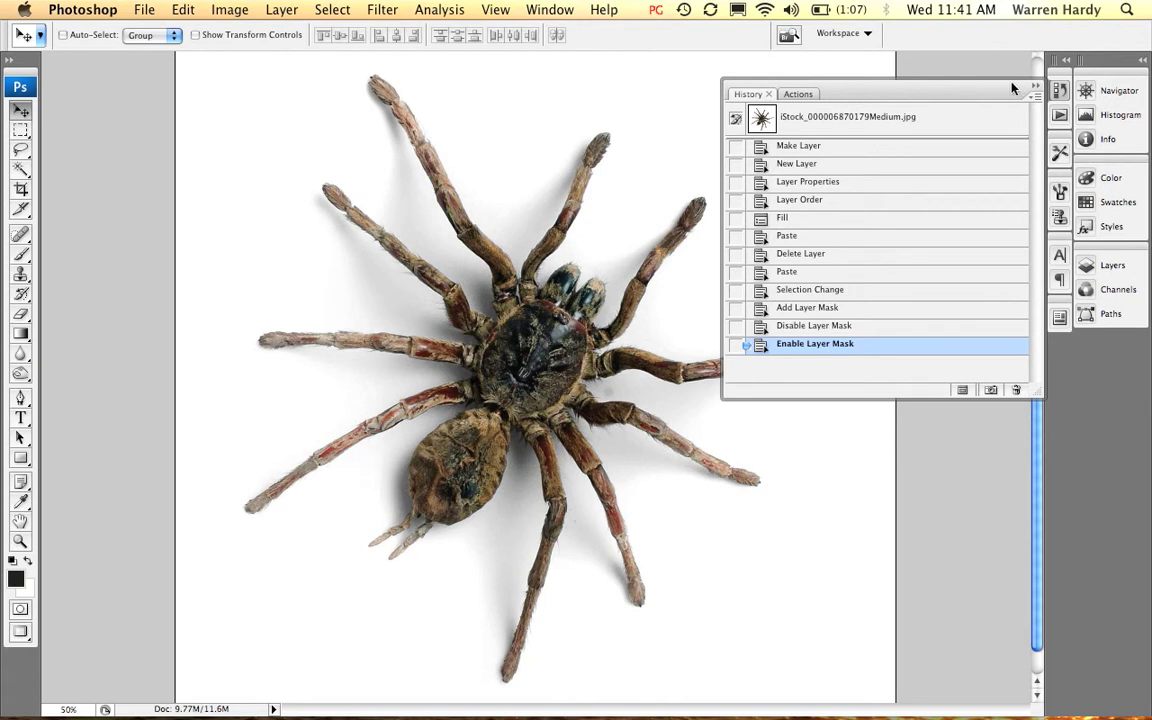
left_click(1030, 88)
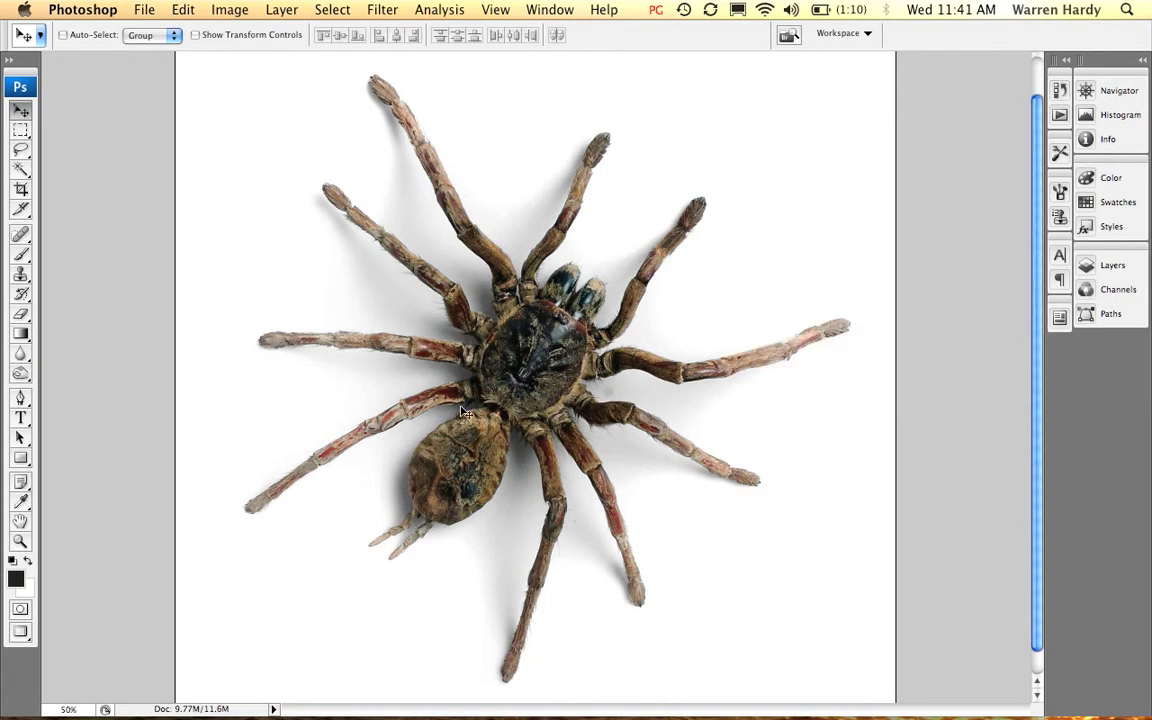
Save the document as a Photoshop PSD, accepting the format options
left_click(148, 9)
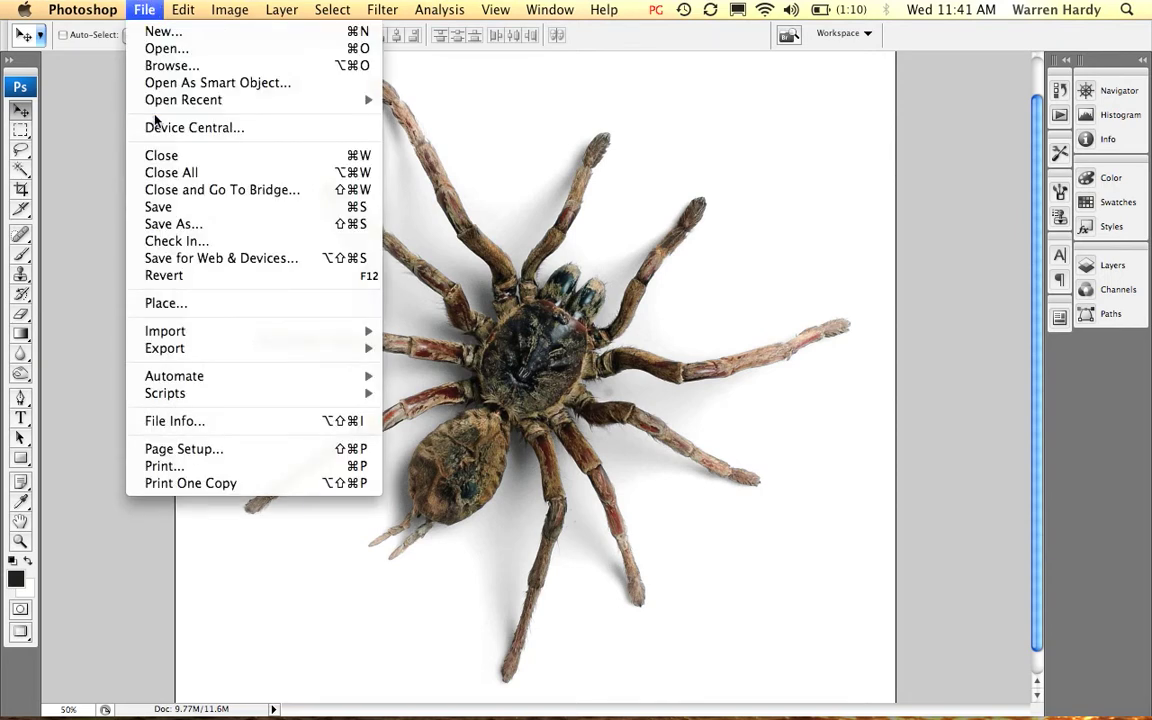
left_click(150, 225)
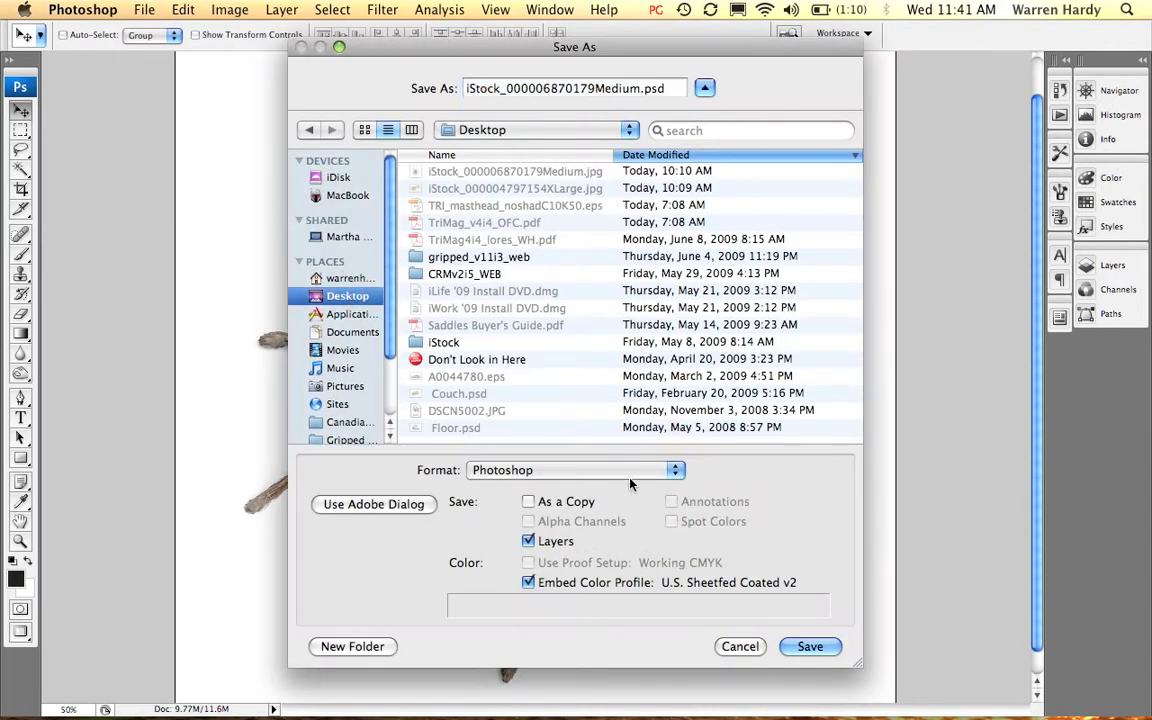
left_click(832, 651)
left_click(782, 256)
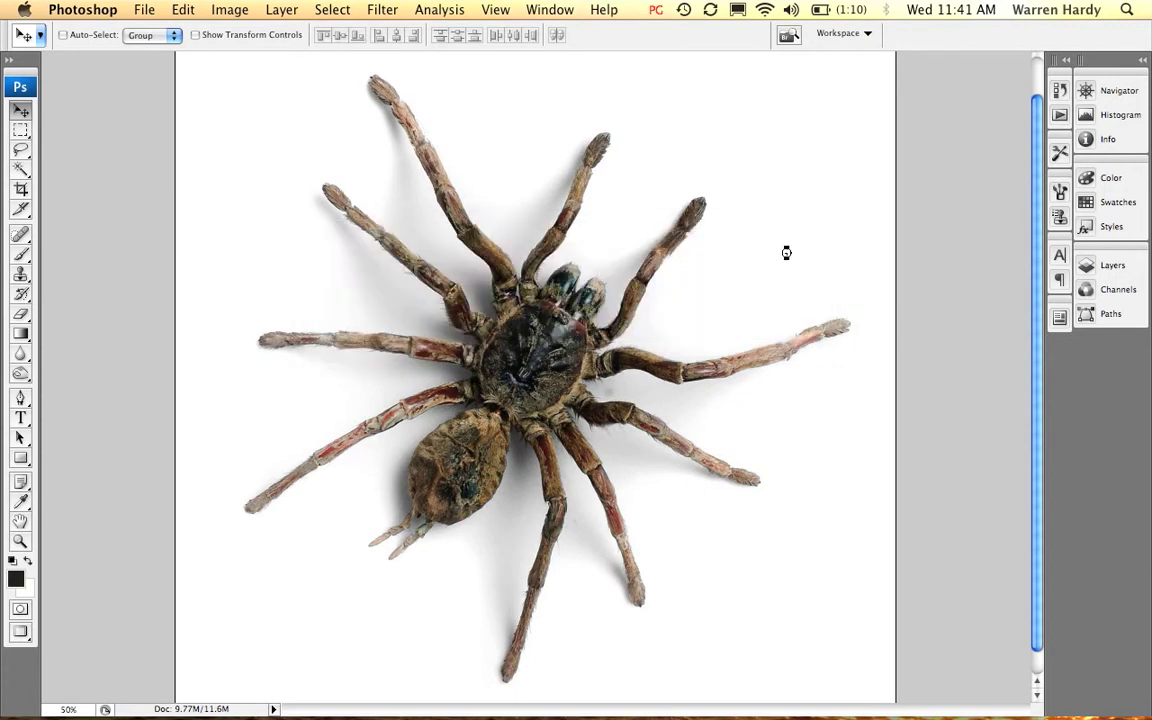
Flatten all layers into a single Background layer
left_click(1116, 268)
left_click(1062, 272)
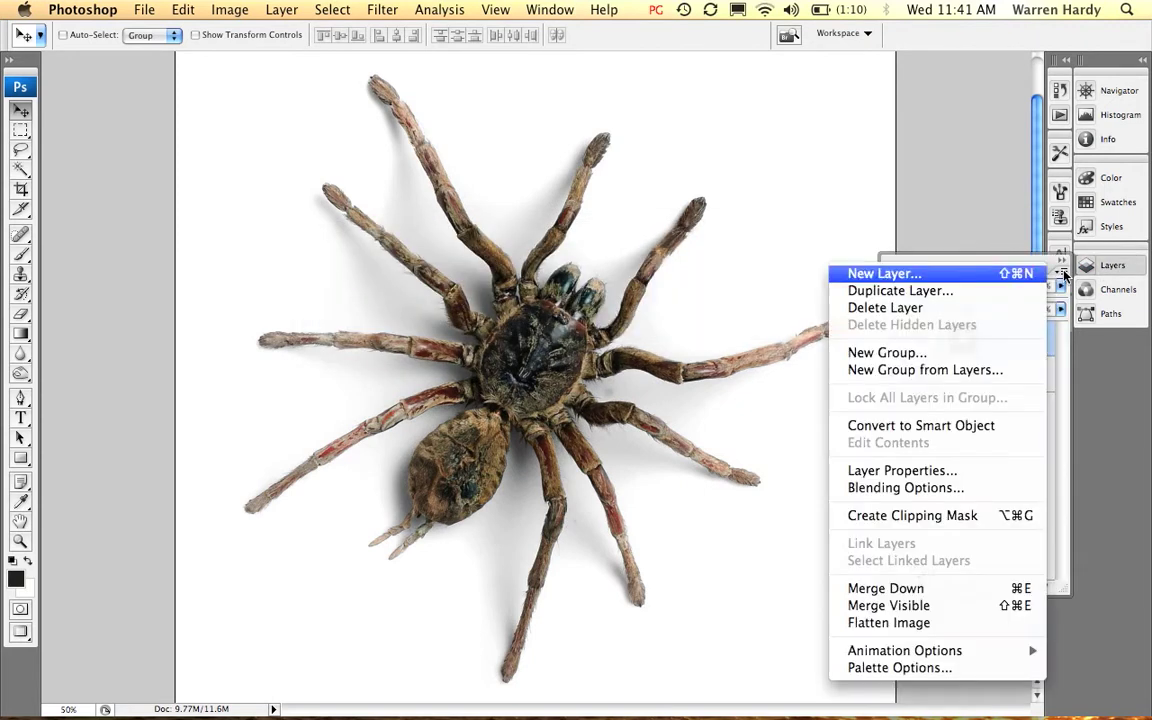
left_click(889, 623)
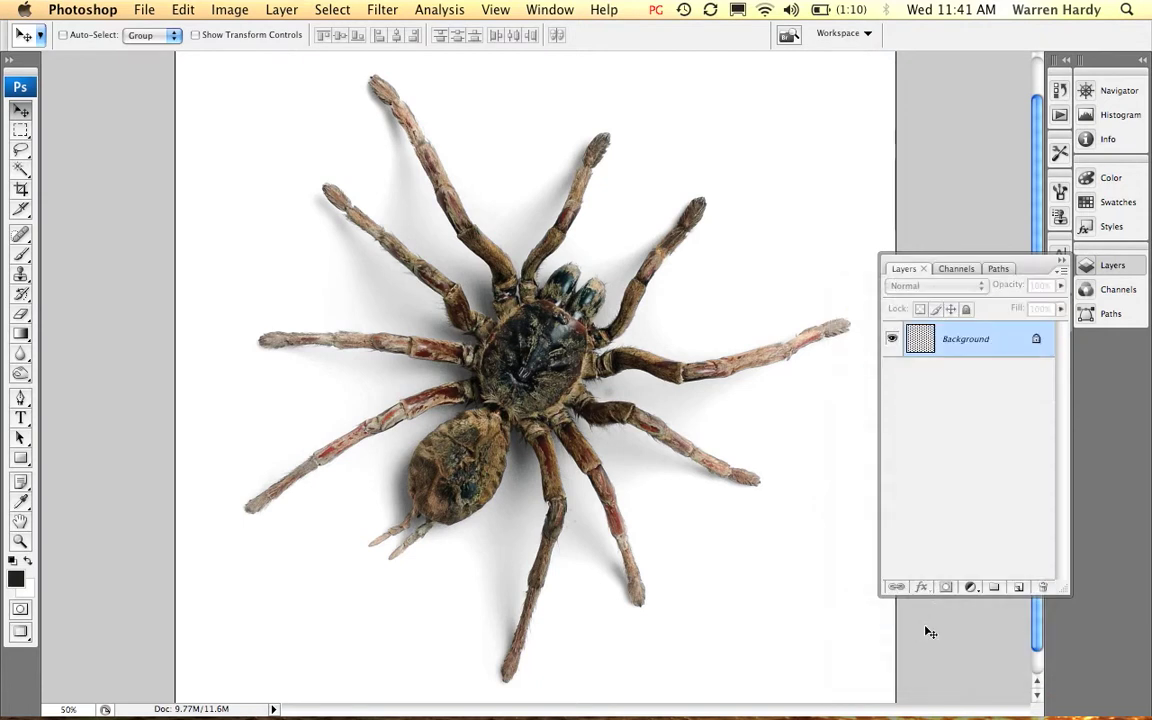